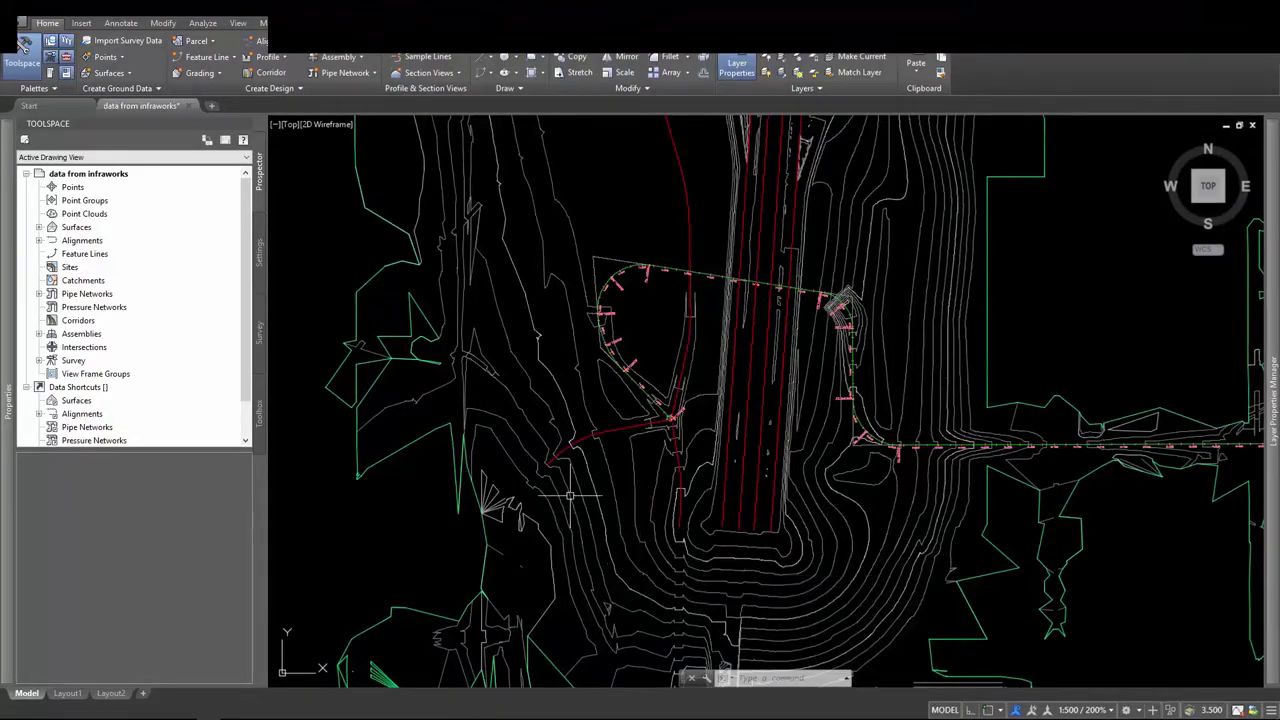
Set the surface style of the AIW_Proposed_Ground surface to _No Display.
left_click(530, 304)
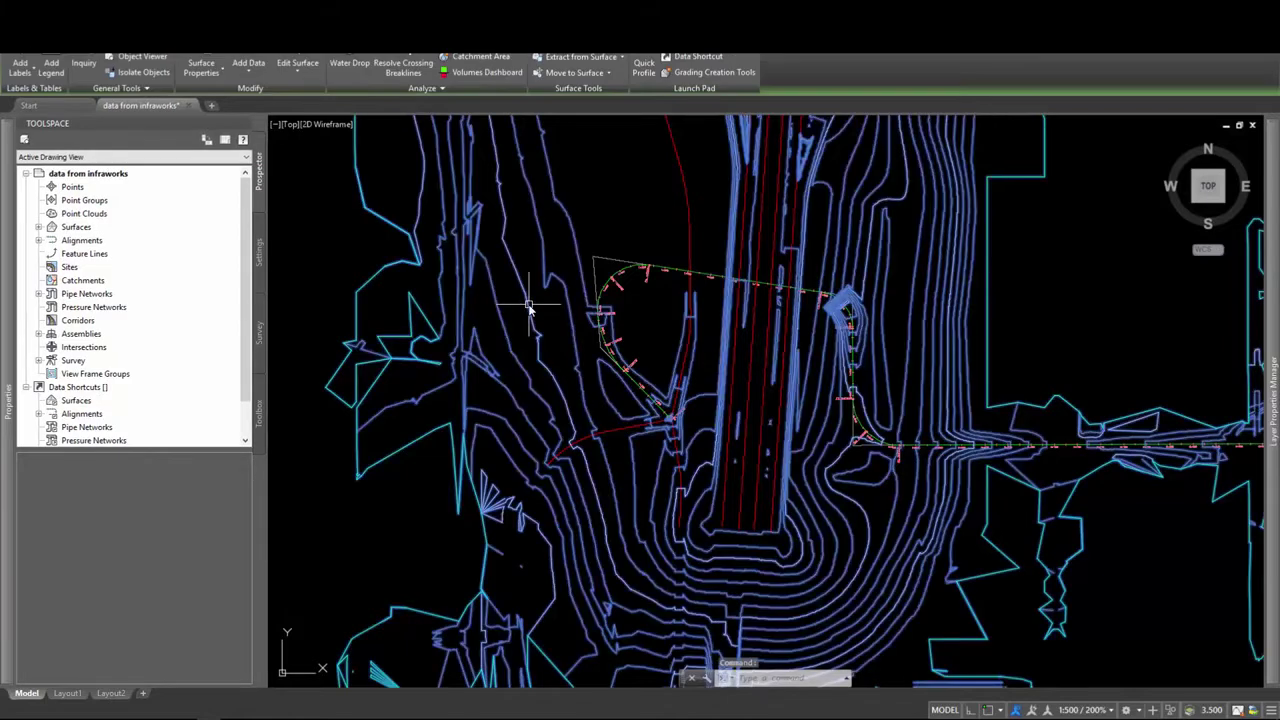
right_click(530, 305)
left_click(563, 457)
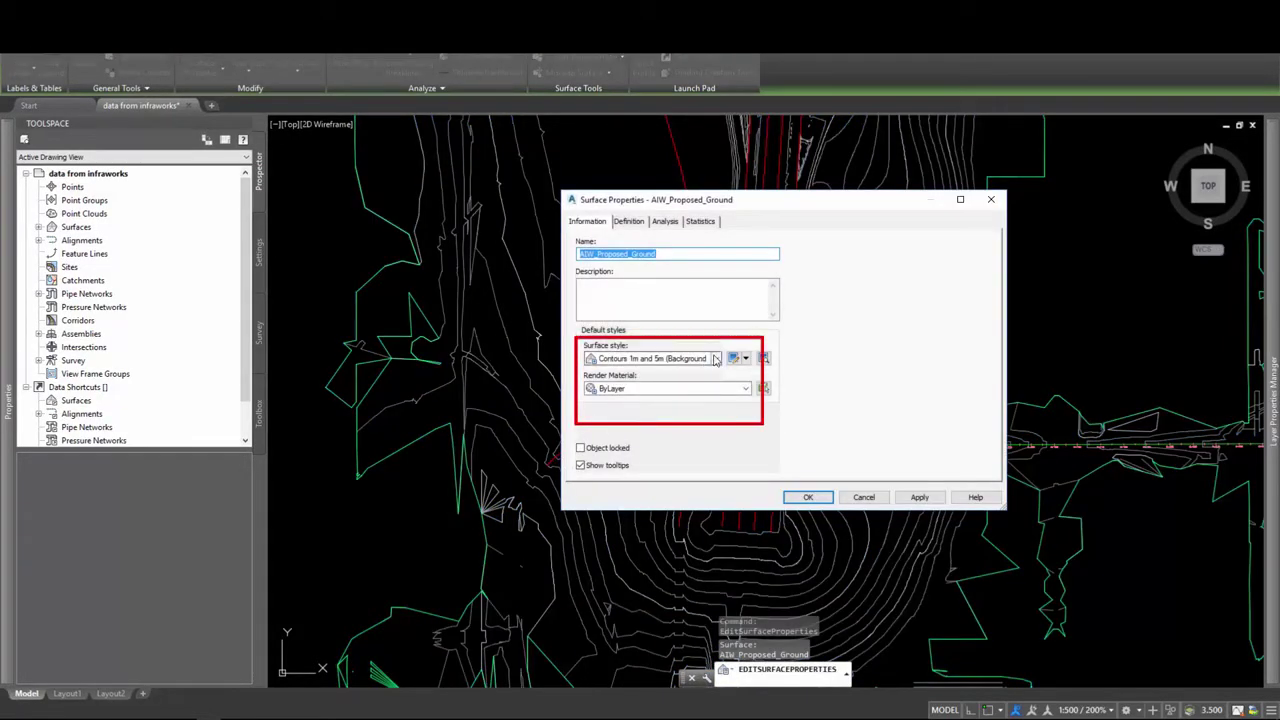
left_click(715, 358)
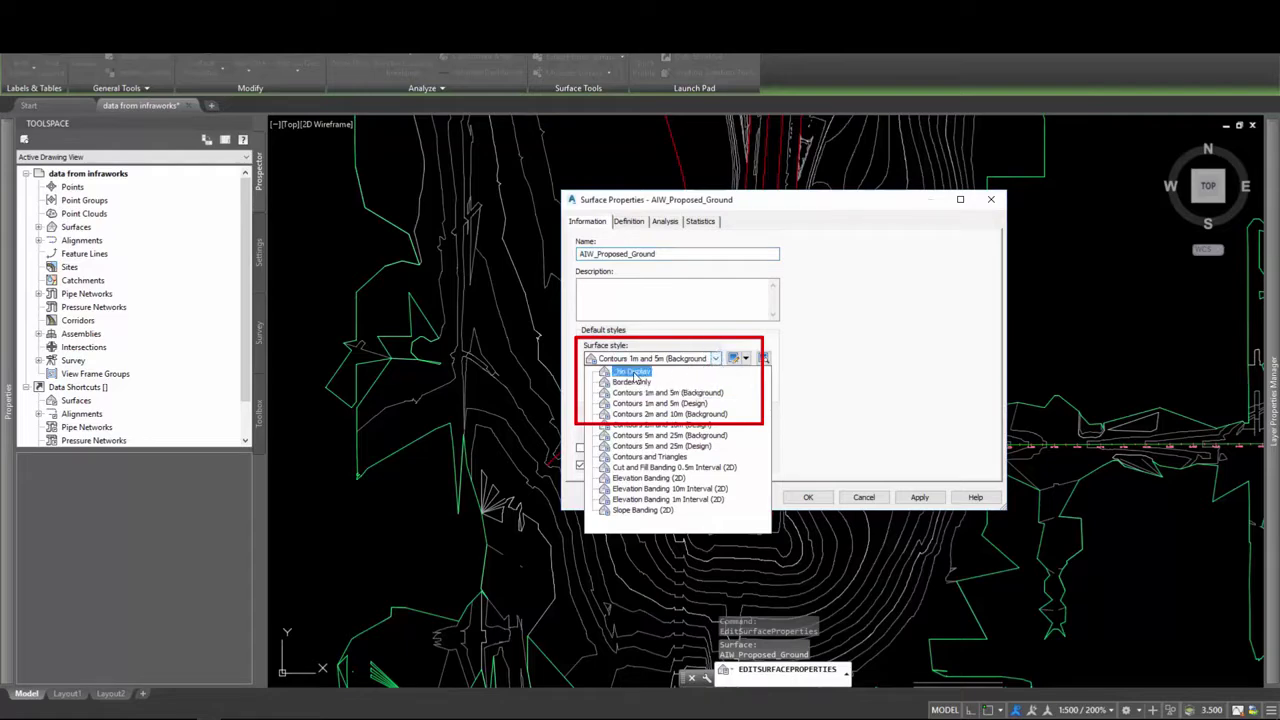
left_click(634, 373)
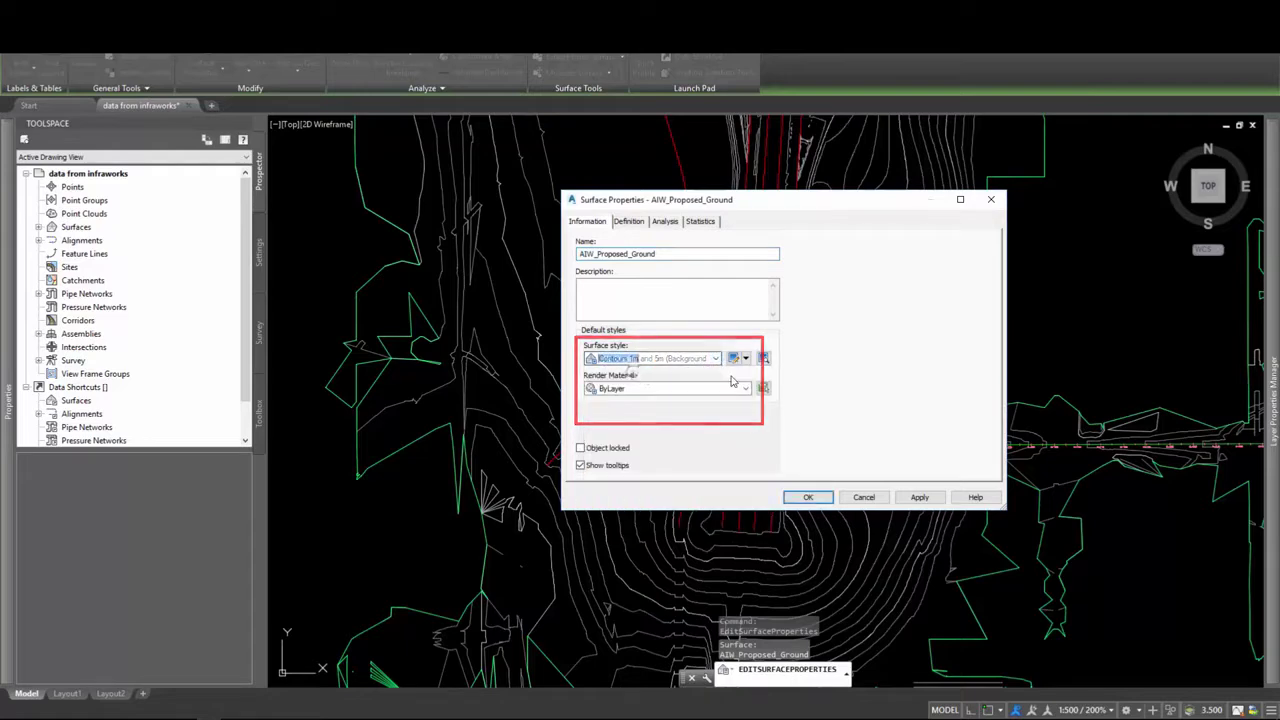
left_click(810, 497)
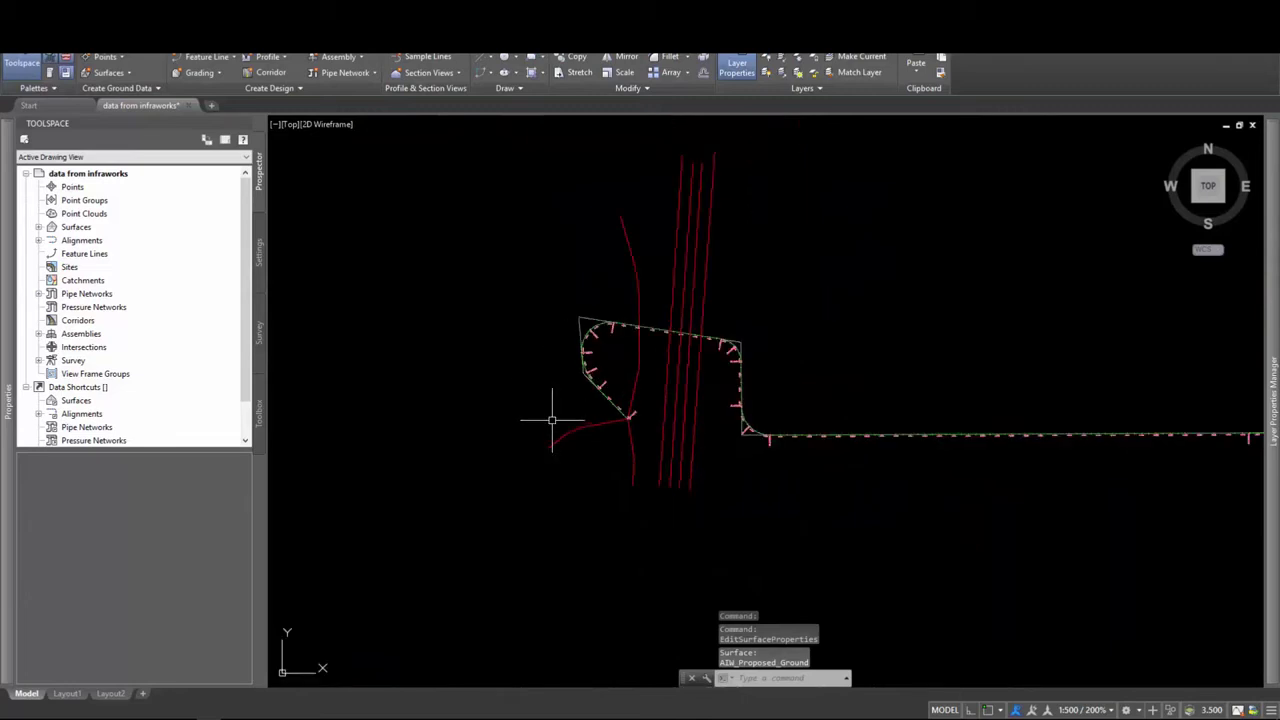
Import the LandXML file survey points.xml into the drawing with all of its listed data included.
scroll(600, 400, "up", 2)
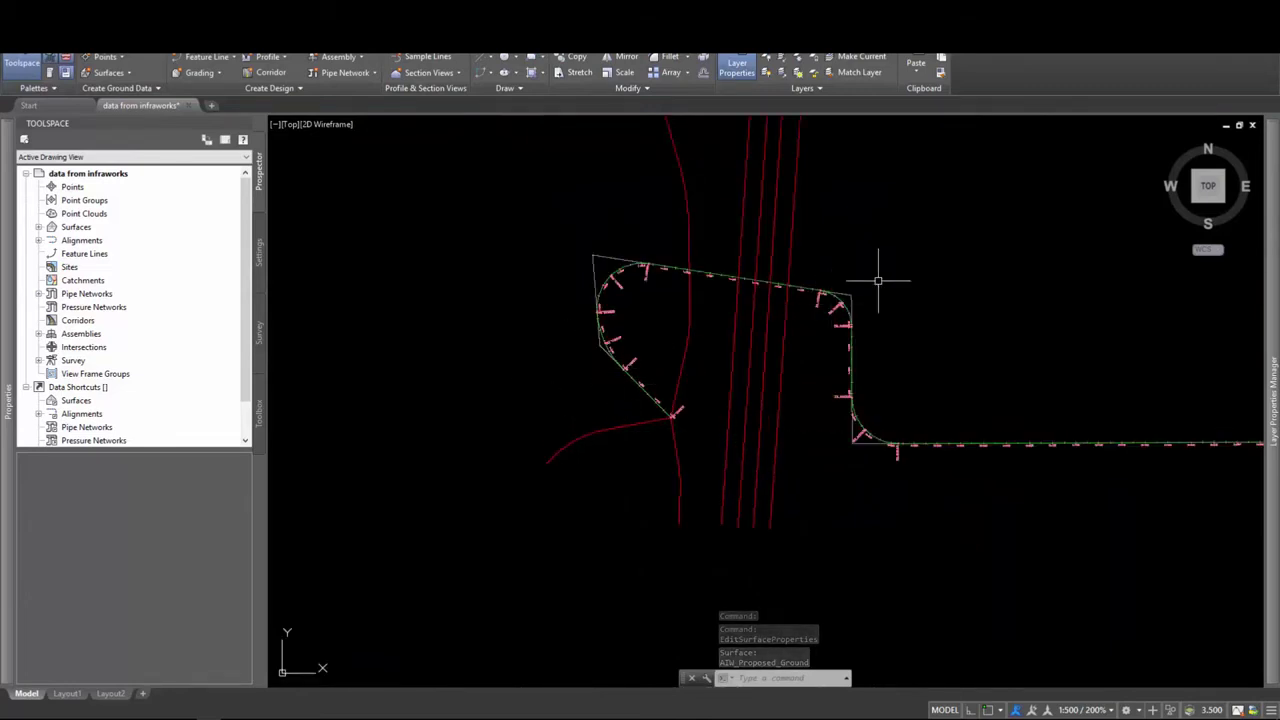
scroll(885, 275, "up", 2)
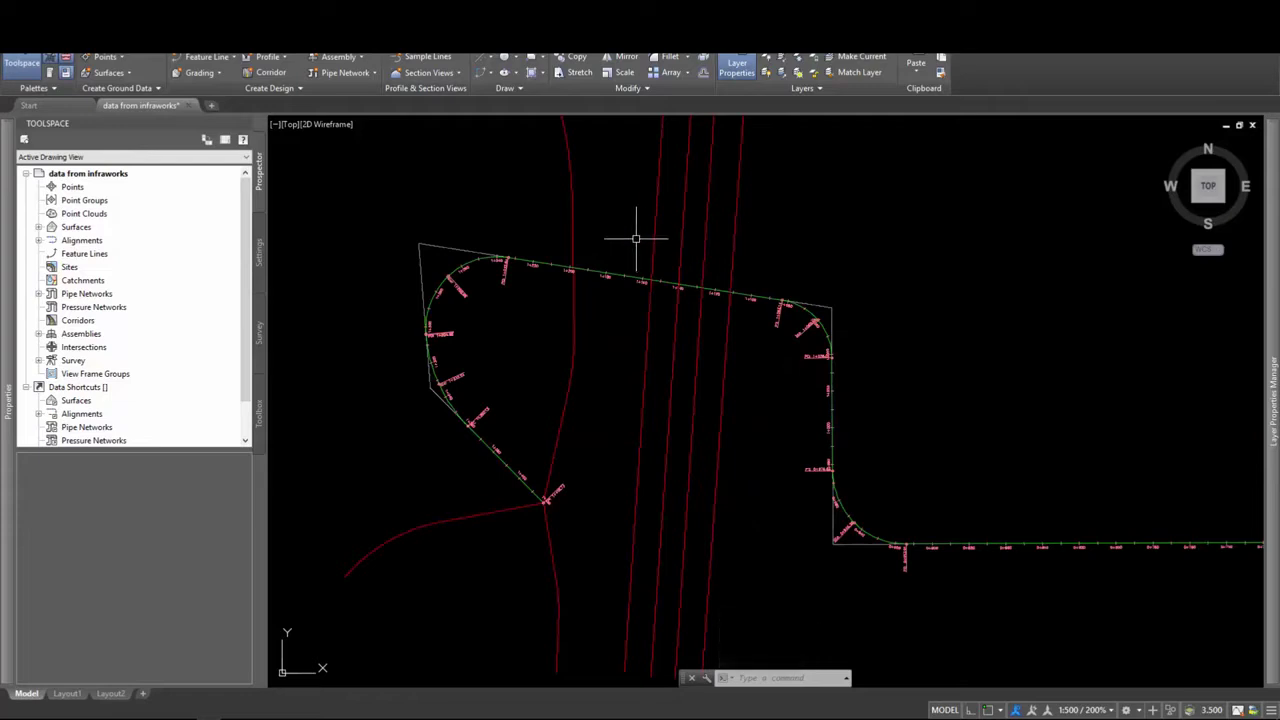
mouse_move(636, 237)
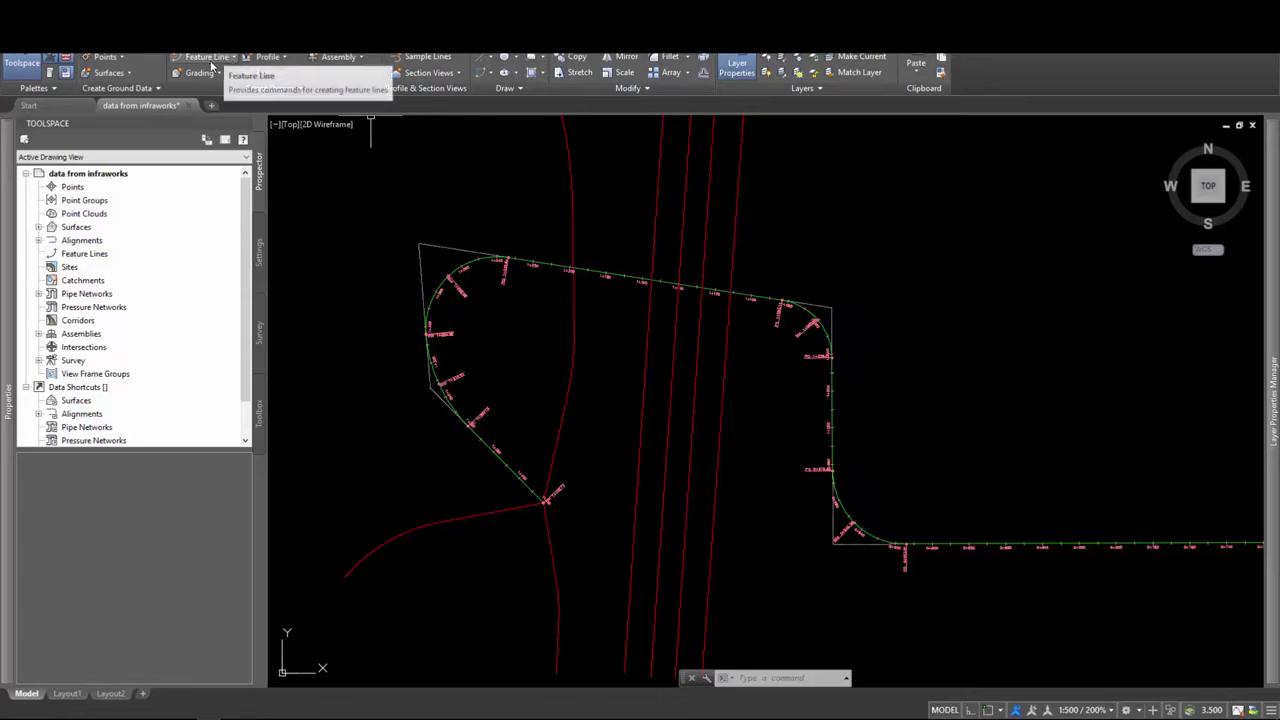
left_click(85, 31)
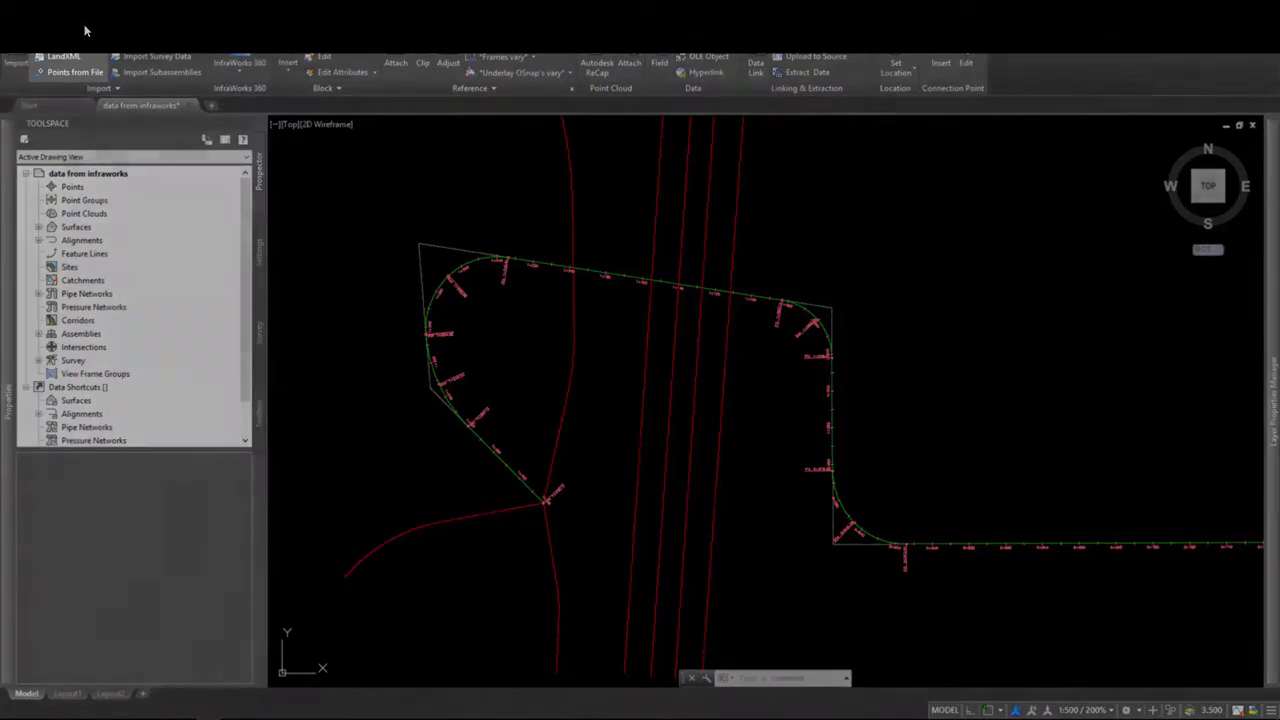
left_click(70, 58)
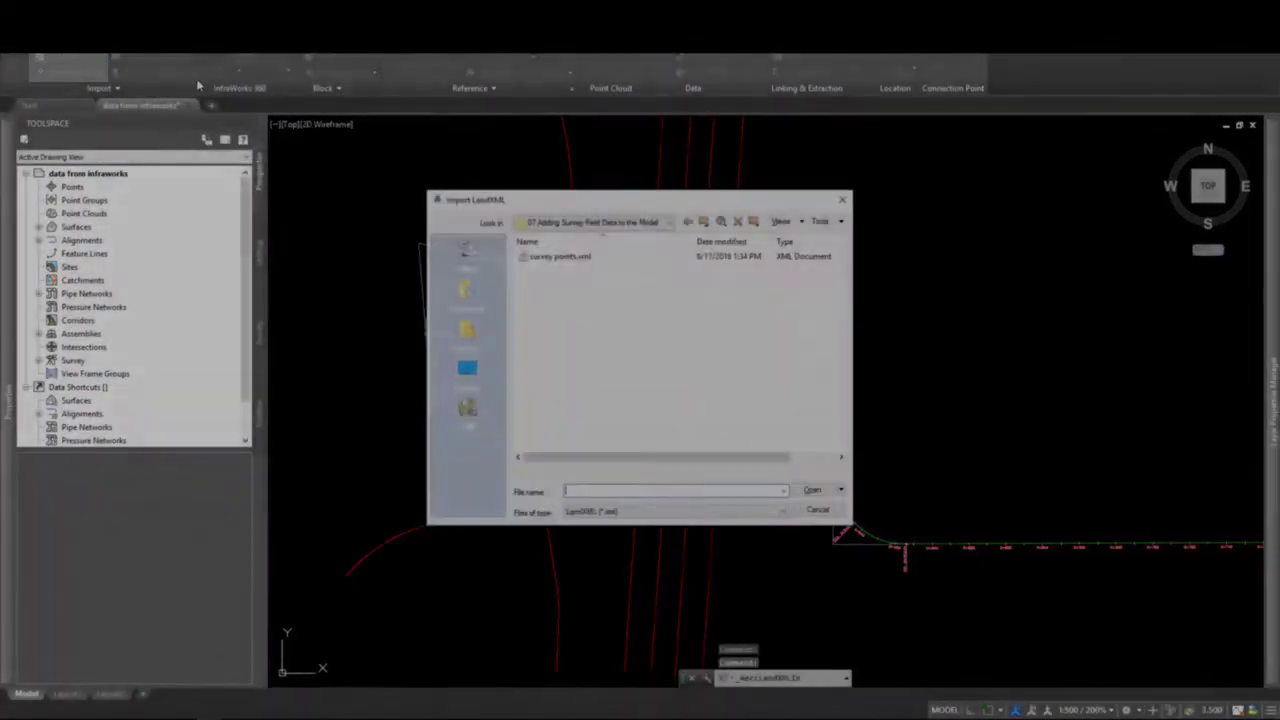
left_click(565, 257)
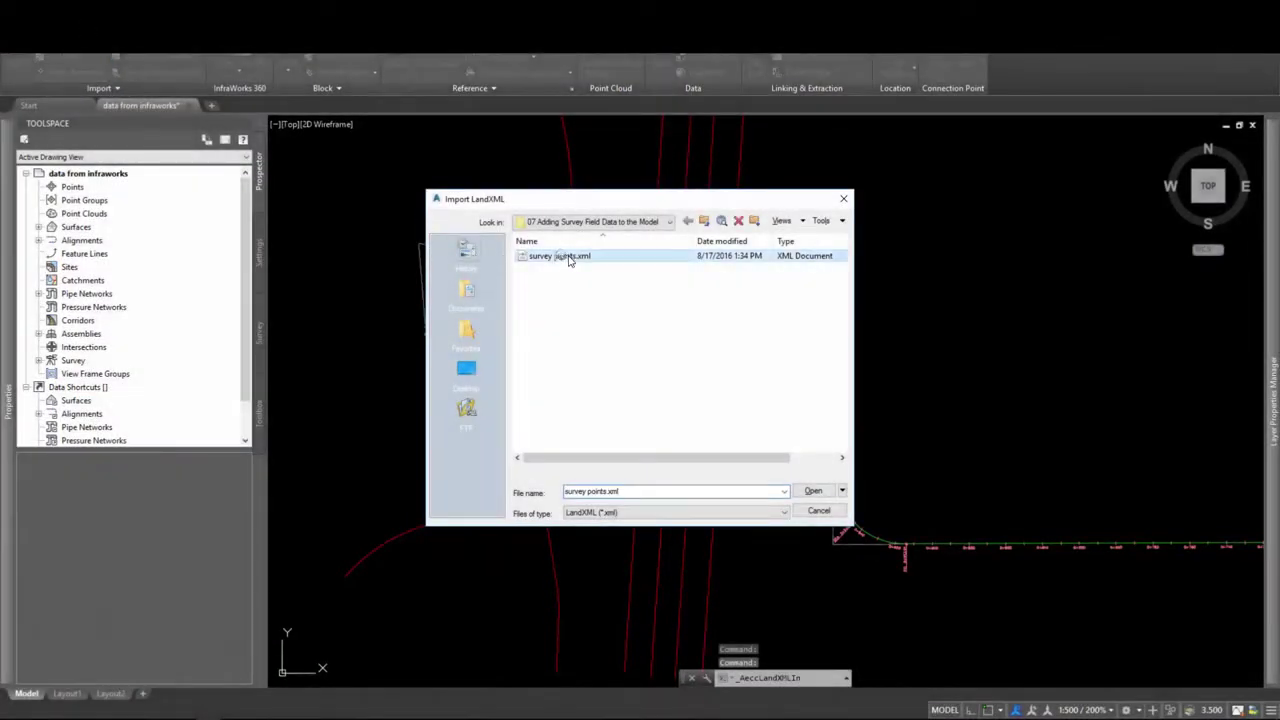
left_click(815, 491)
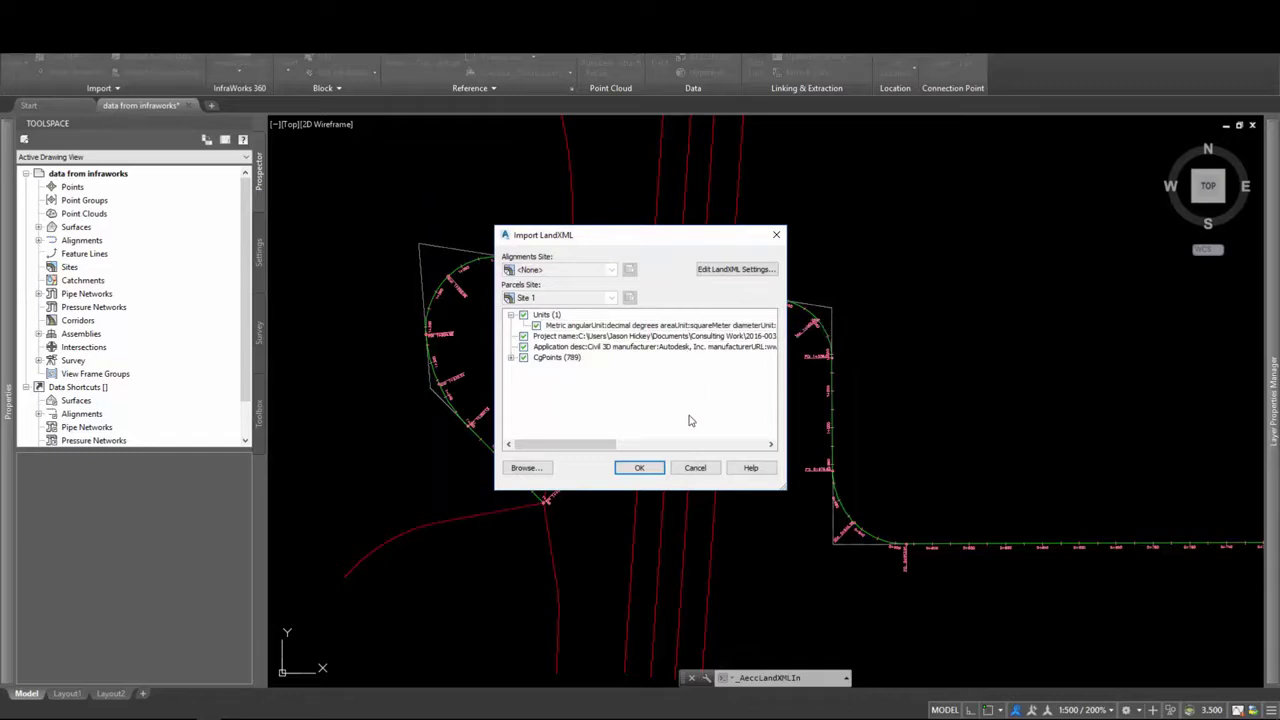
left_click(645, 468)
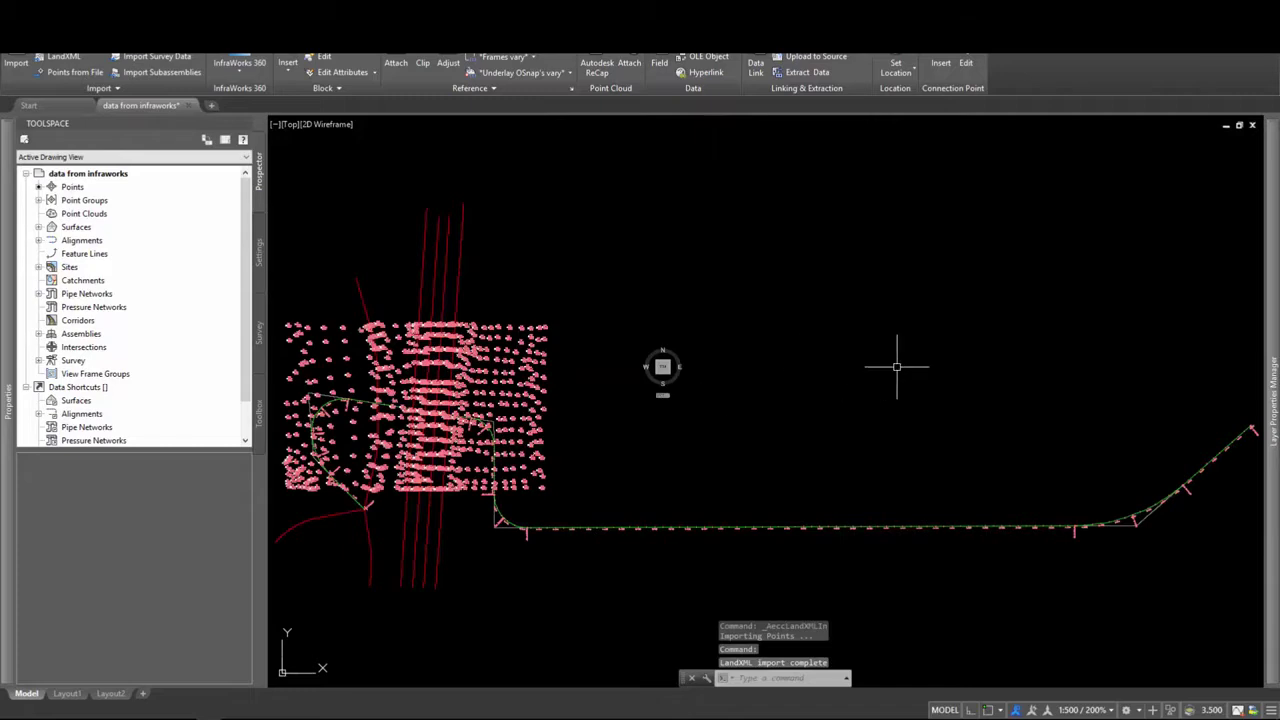
Set the annotation scale to 1:100 to shrink the labels of the imported survey points.
scroll(896, 366, "down", 2)
scroll(605, 408, "up", 5)
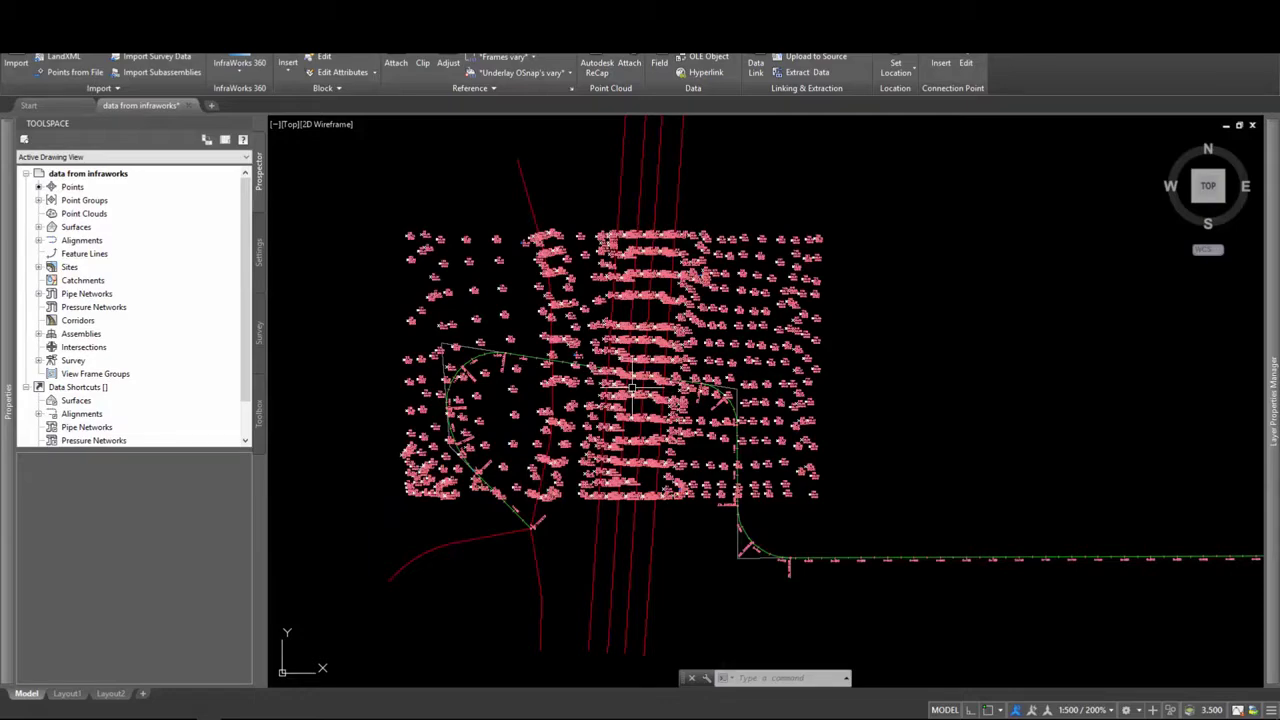
scroll(502, 526, "up", 8)
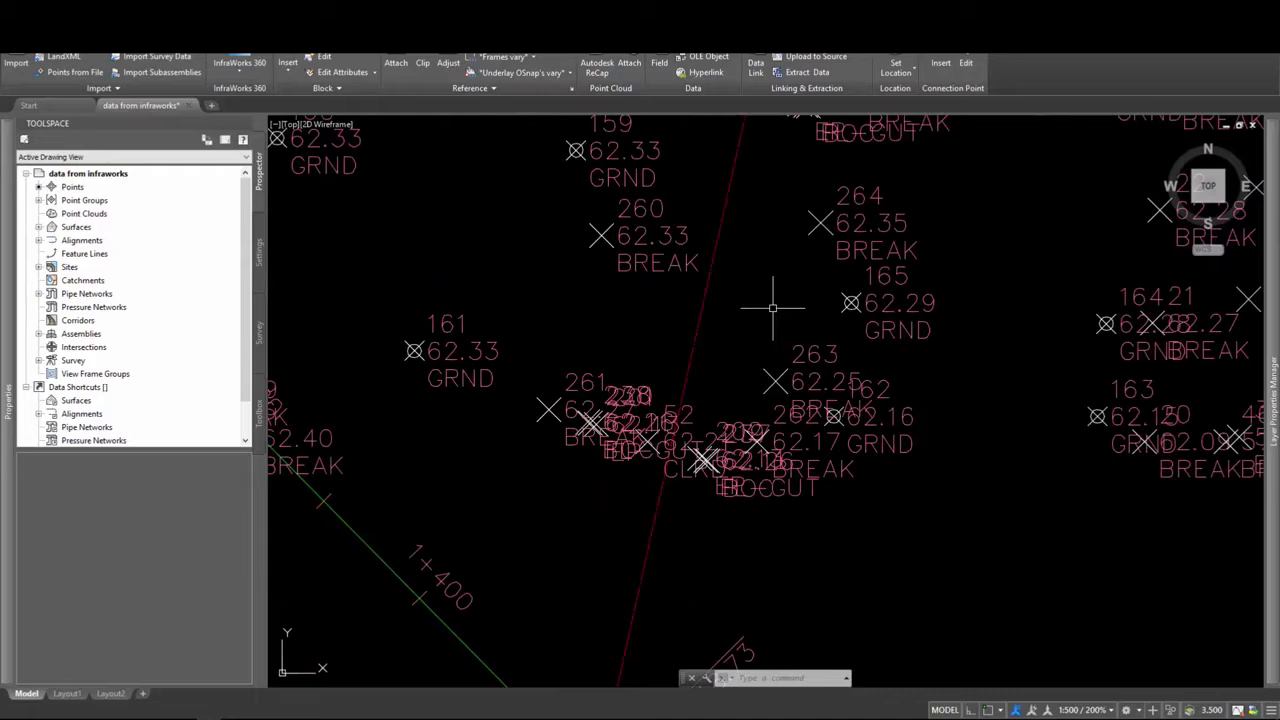
left_click(1108, 711)
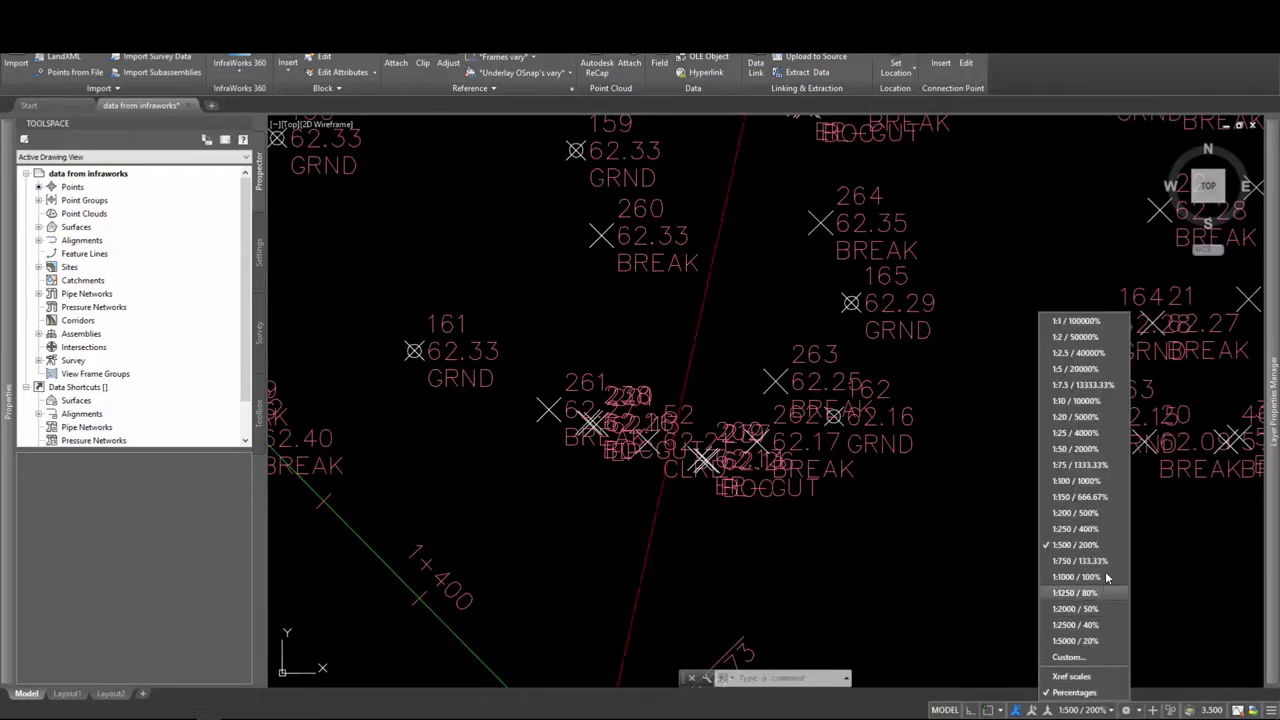
left_click(1077, 480)
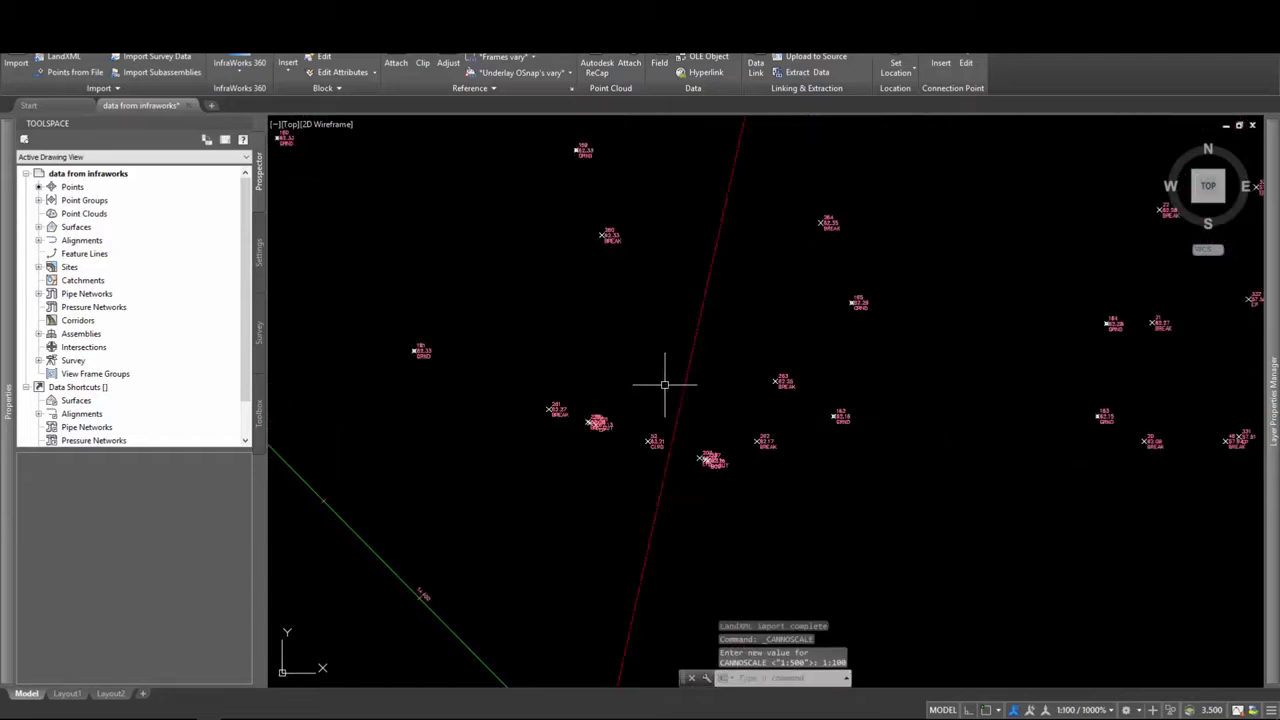
Insert the drawing survey breaklines.dwg as an exploded block at 0,0,0 with a uniform scale of 1.
scroll(606, 210, "up", 4)
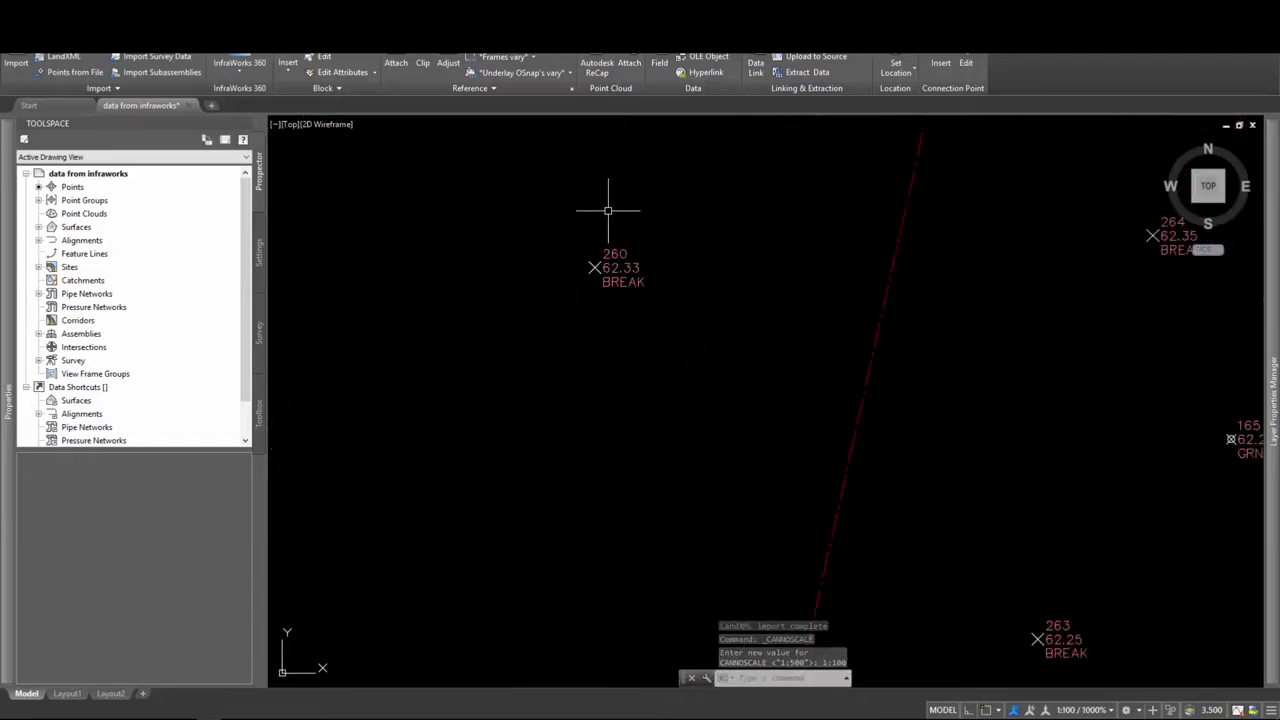
scroll(608, 210, "down", 4)
scroll(551, 591, "down", 2)
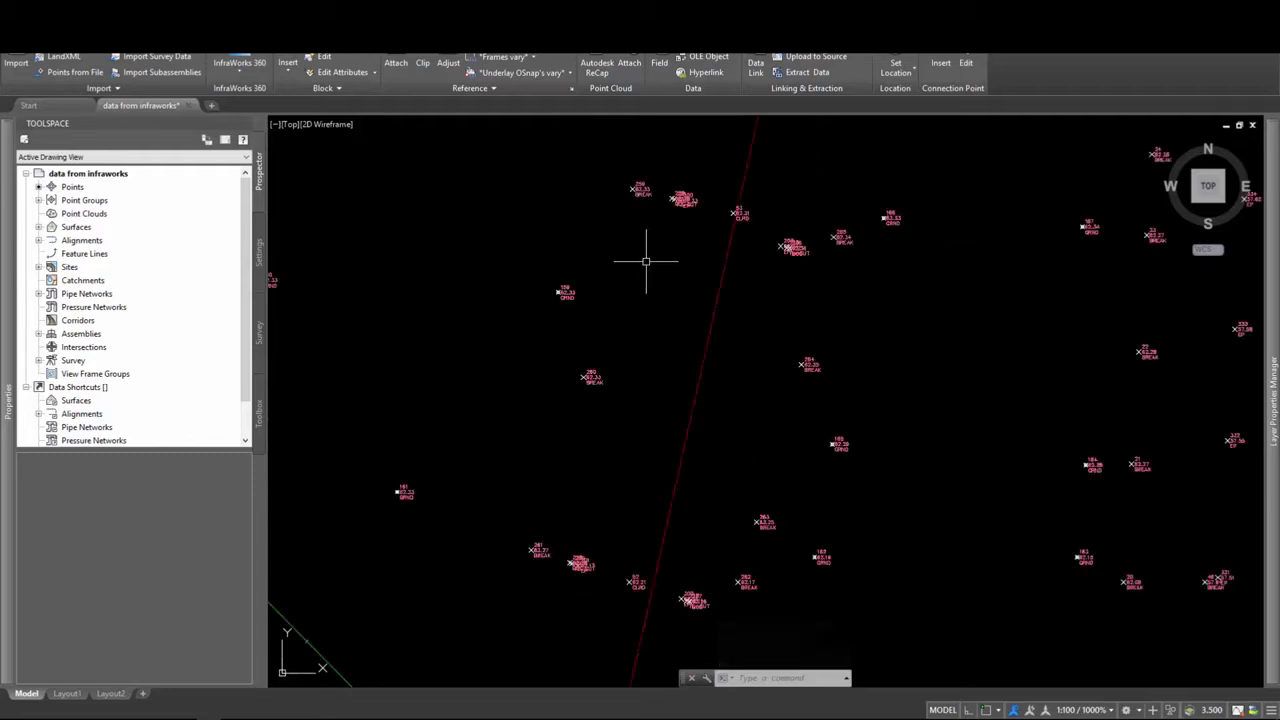
scroll(646, 261, "up", 2)
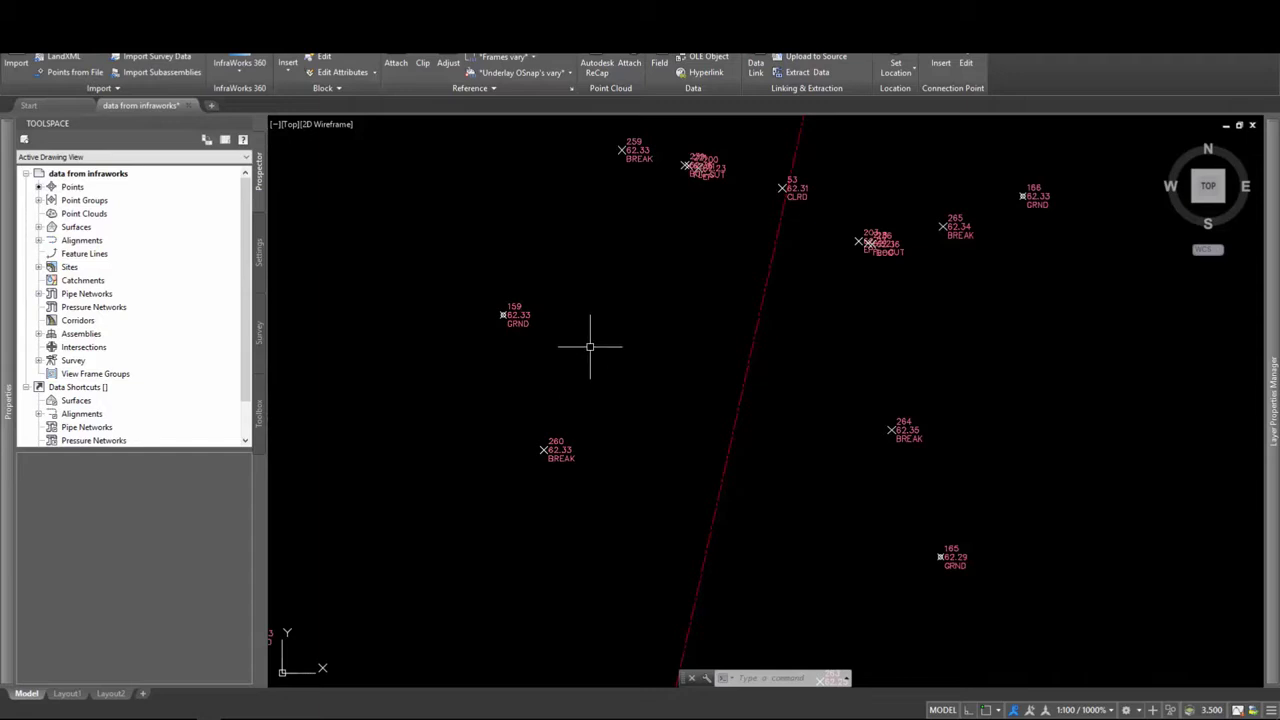
scroll(589, 346, "down", 2)
left_click(287, 62)
scroll(437, 203, "down", 2)
left_click(409, 222)
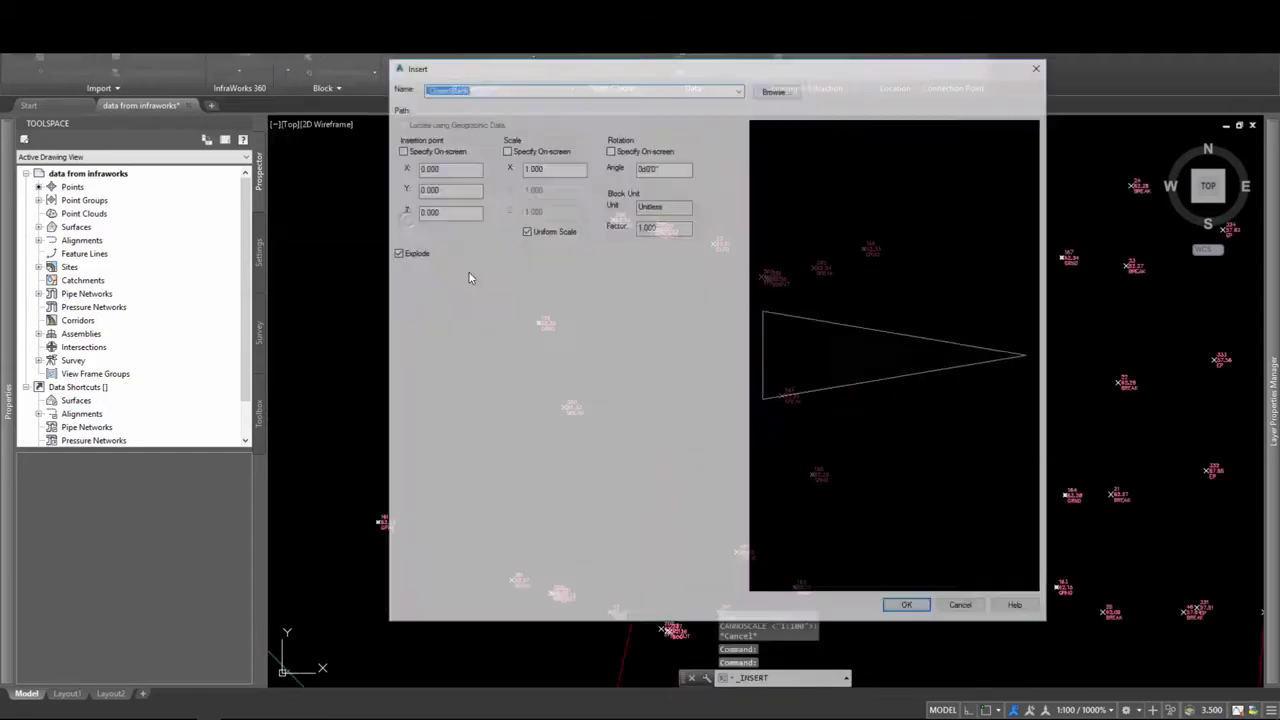
left_click(764, 90)
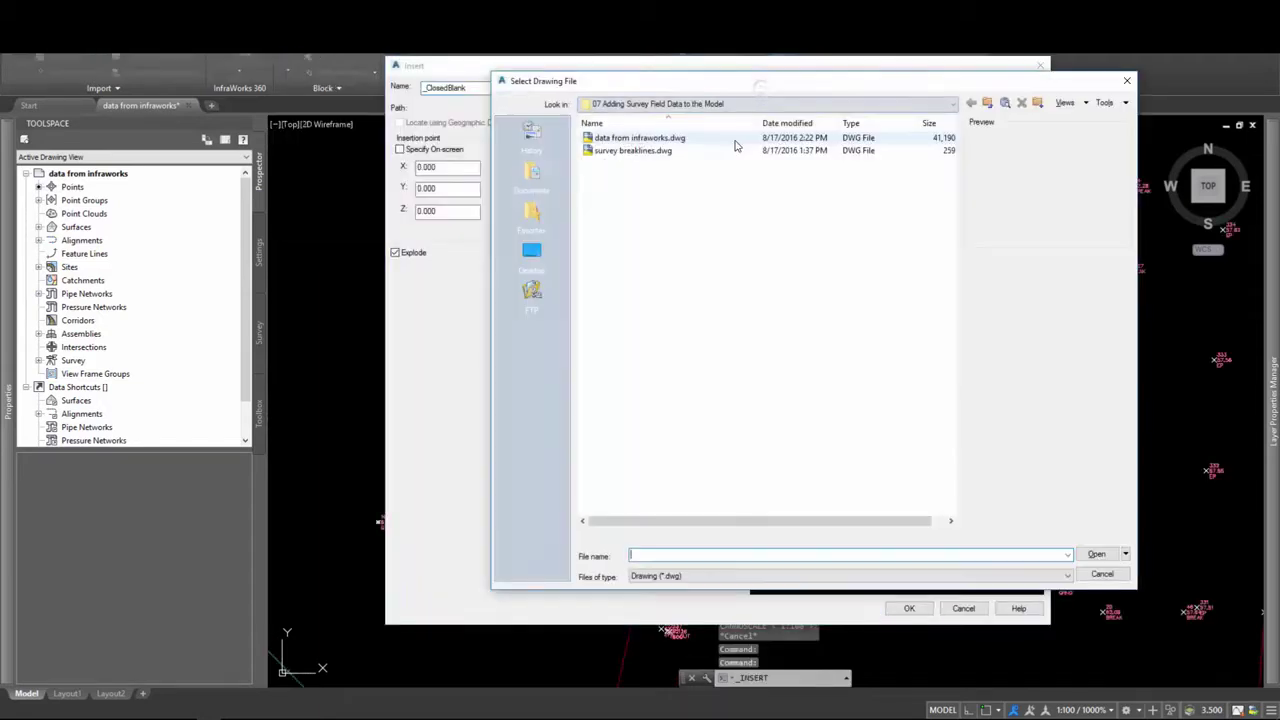
left_click(649, 151)
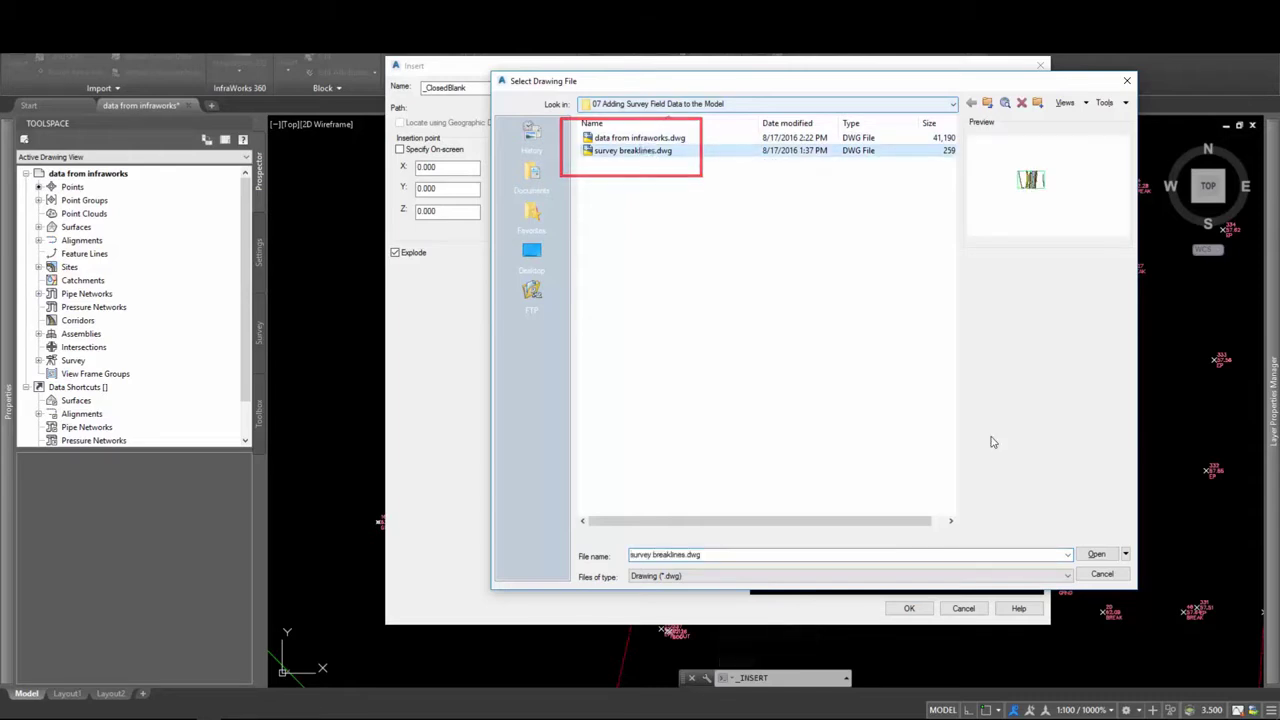
left_click(1091, 556)
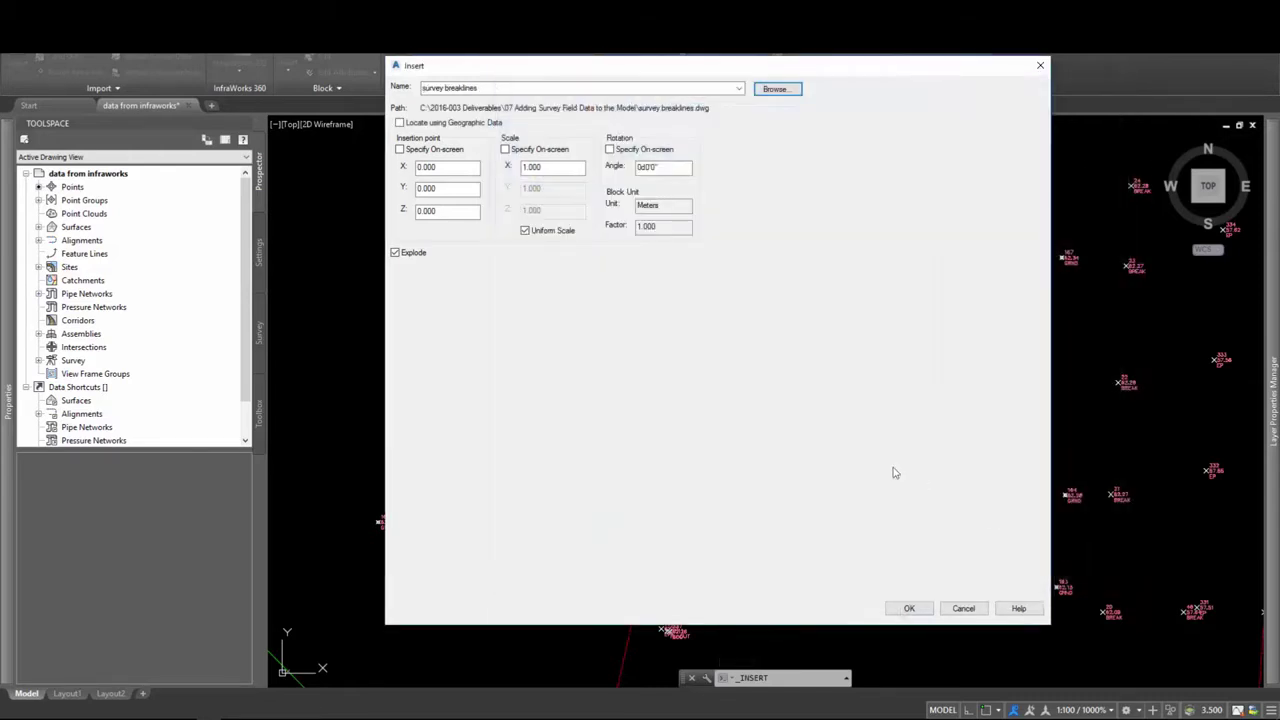
left_click(905, 609)
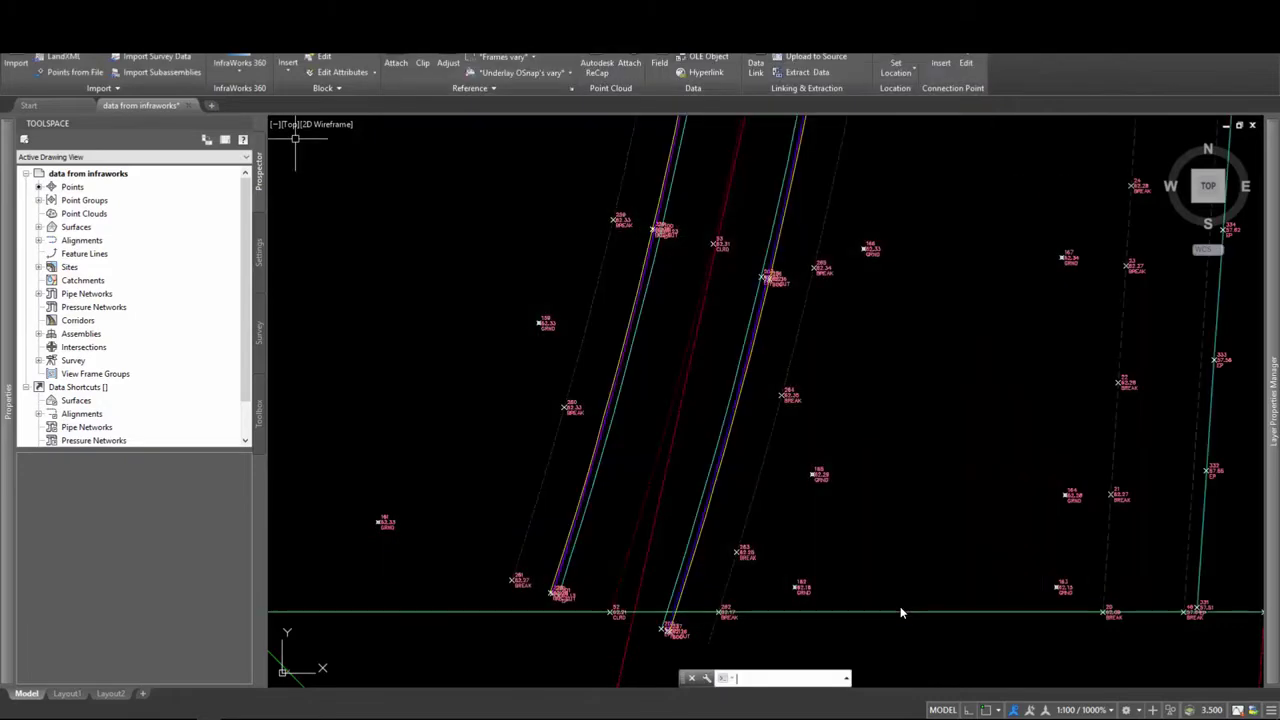
Open the Elevation Editor for the breakline feature line just east of the parallel road lines to examine its elevations.
scroll(572, 354, "down", 2)
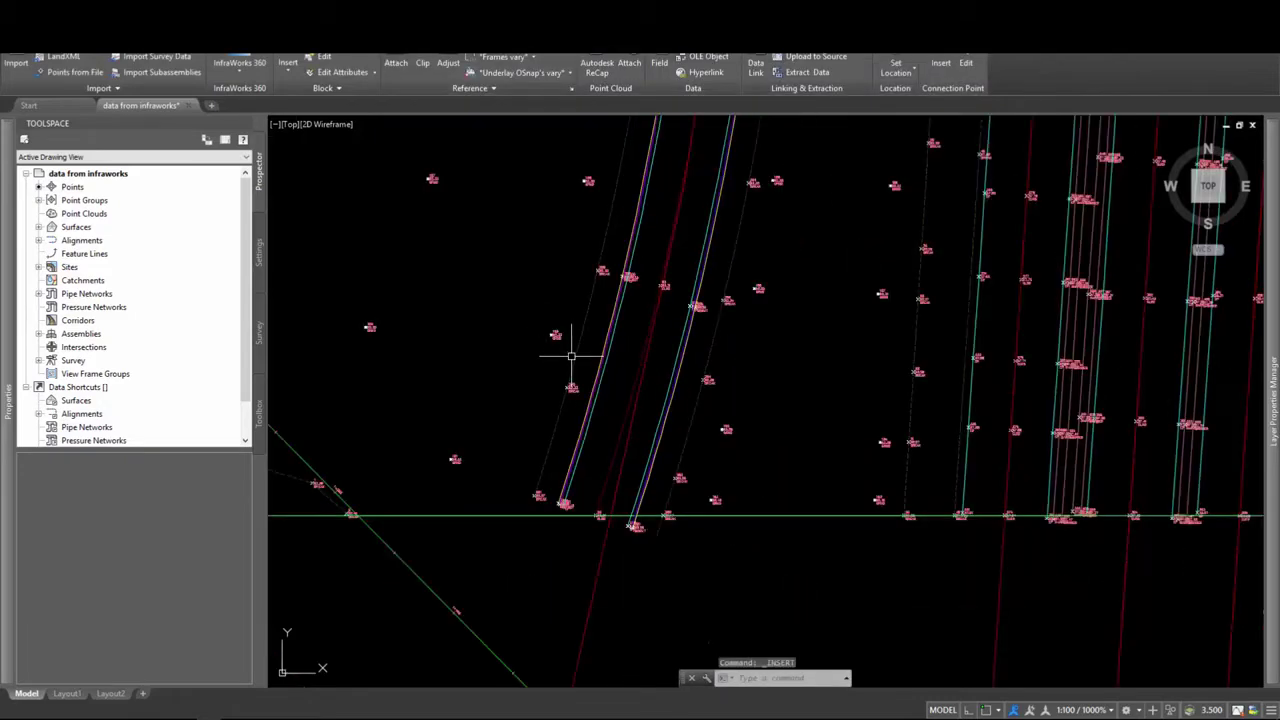
scroll(653, 503, "down", 2)
scroll(580, 521, "down", 1)
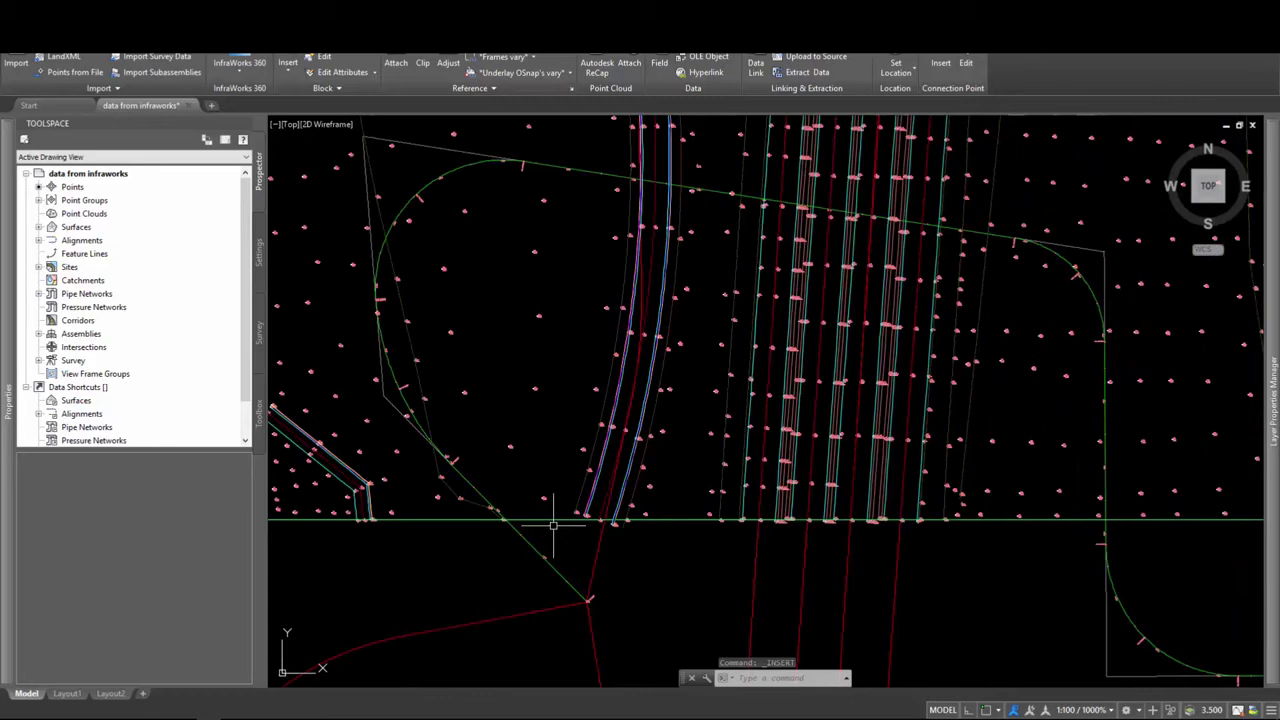
scroll(509, 528, "down", 1)
scroll(520, 528, "down", 1)
scroll(688, 412, "up", 2)
left_click(688, 412)
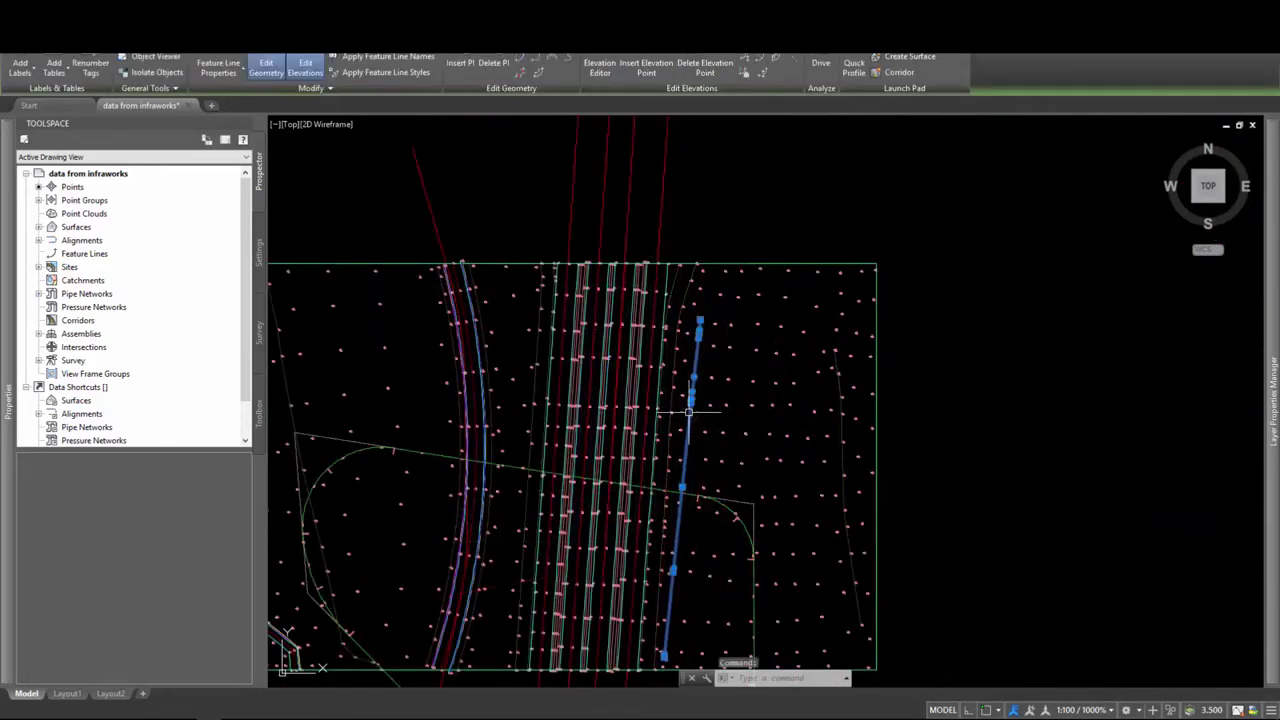
scroll(688, 412, "up", 2)
scroll(688, 412, "up", 3)
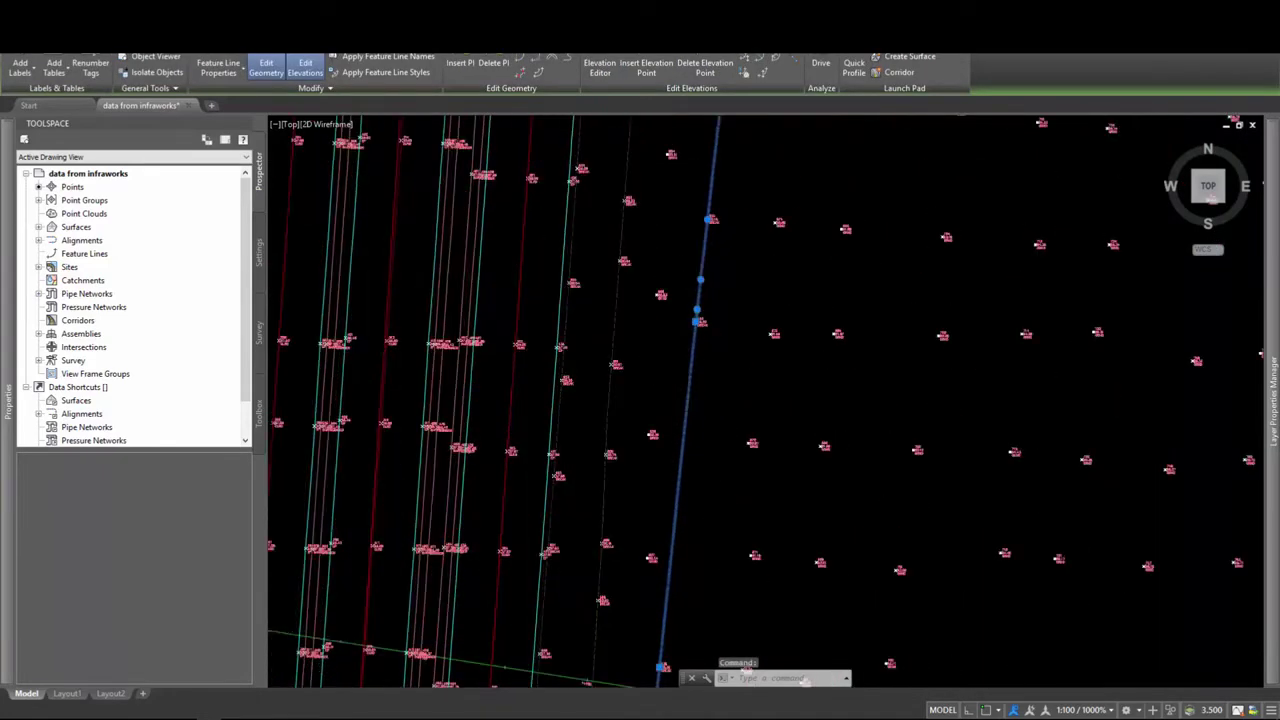
right_click(800, 286)
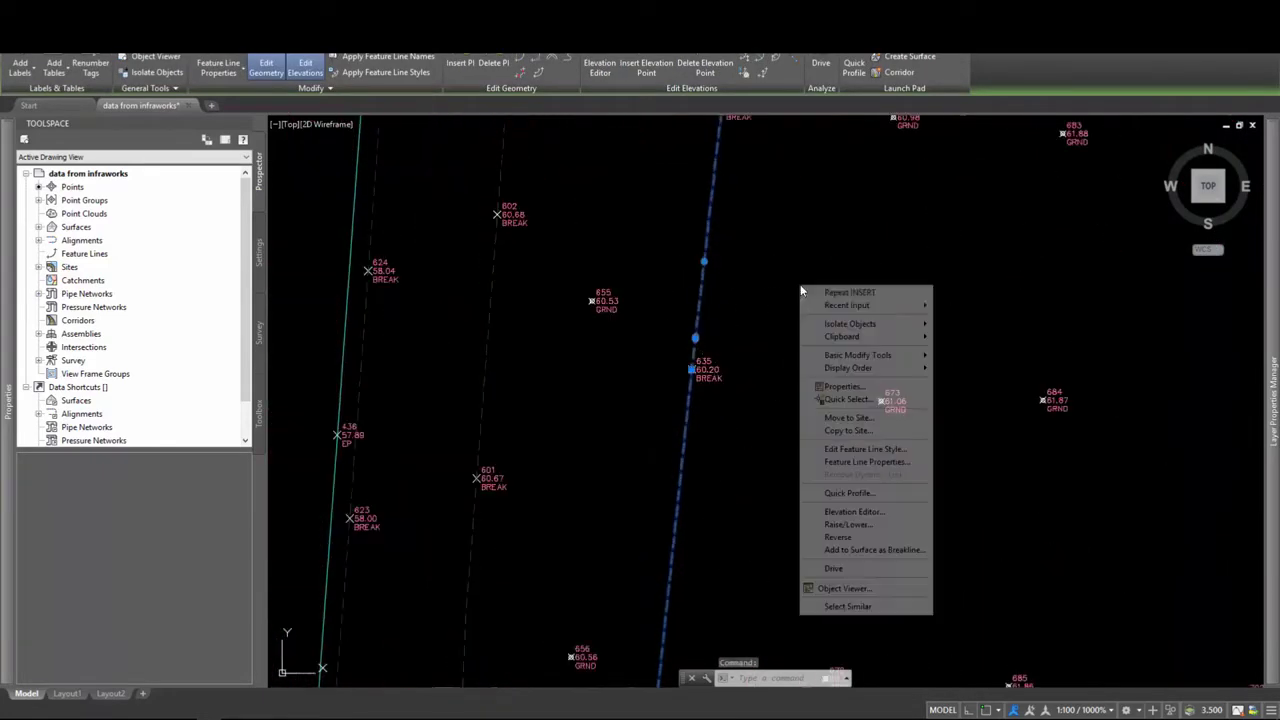
left_click(838, 512)
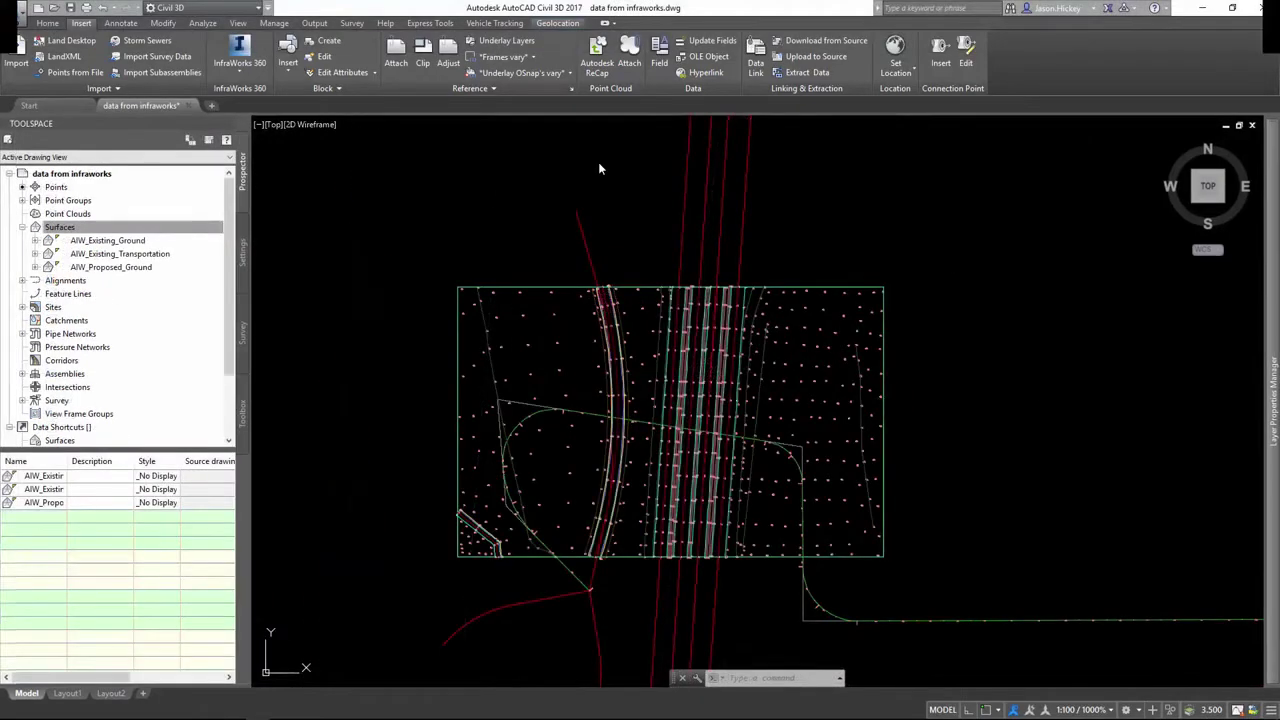
Start creating a new TIN surface on layer C-TOPO and name it Field Survey.
right_click(60, 227)
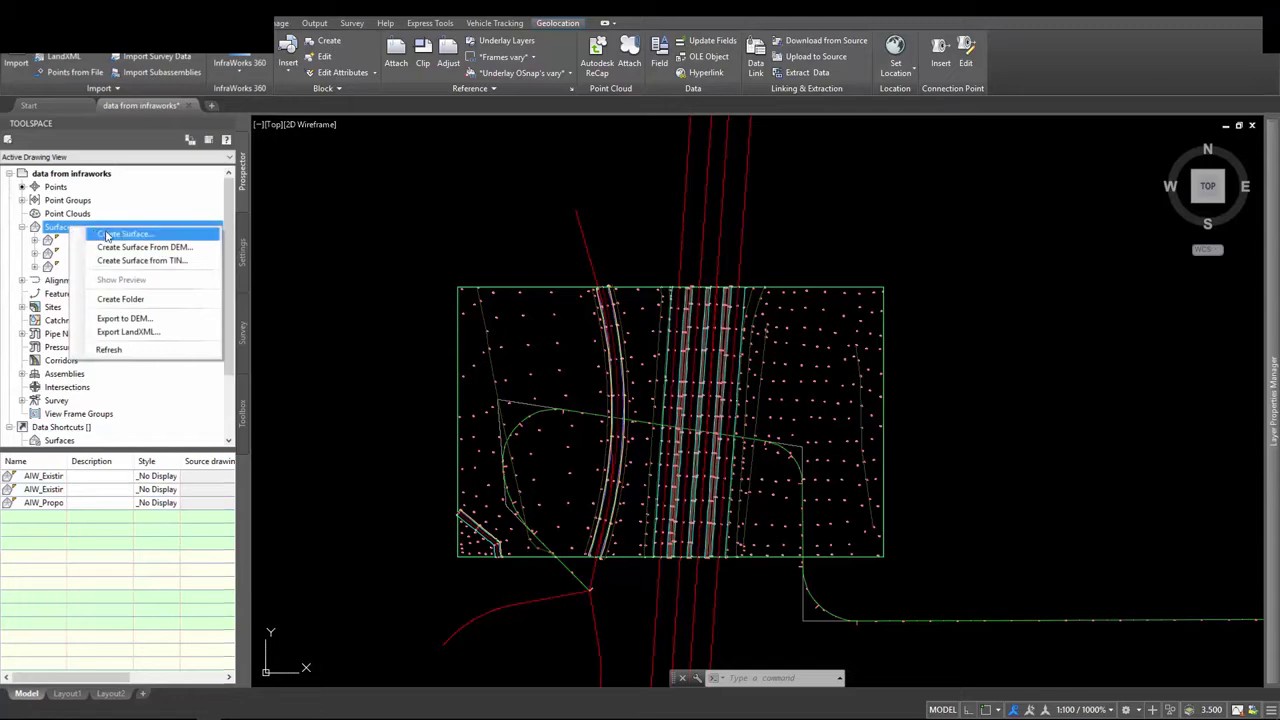
left_click(107, 234)
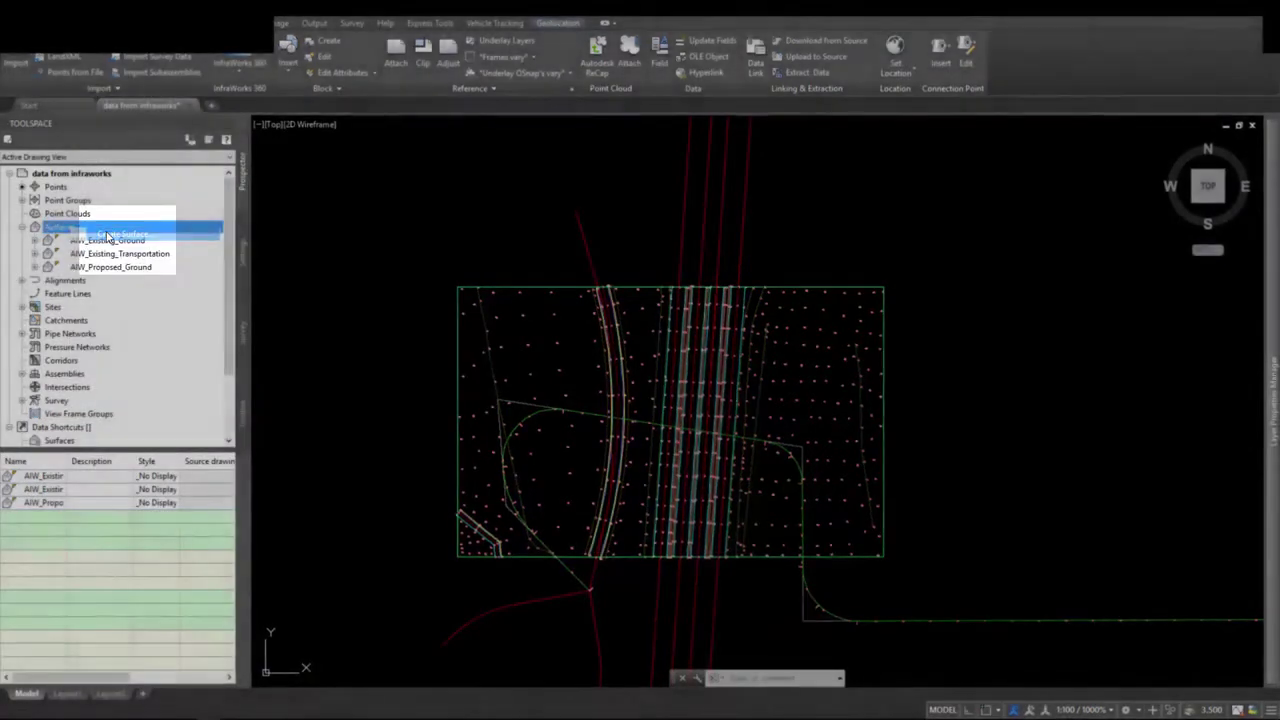
left_click_drag(777, 354, 430, 199)
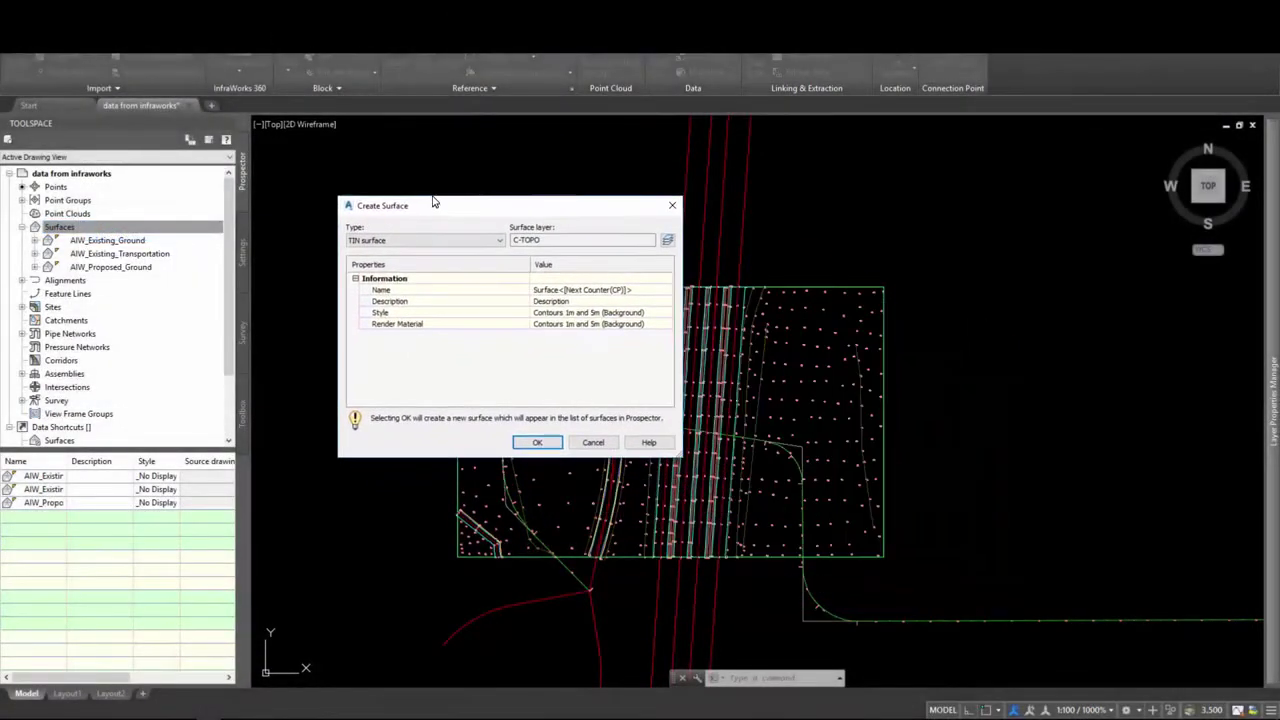
left_click(548, 287)
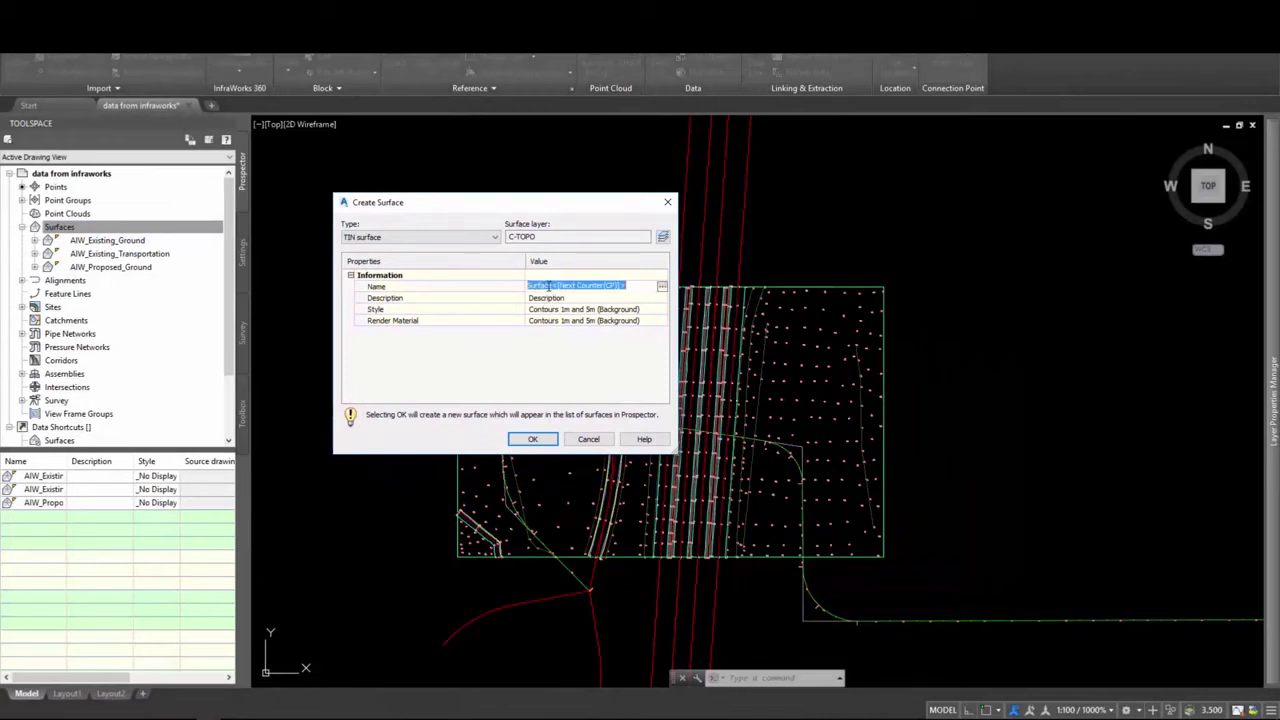
type("Fle")
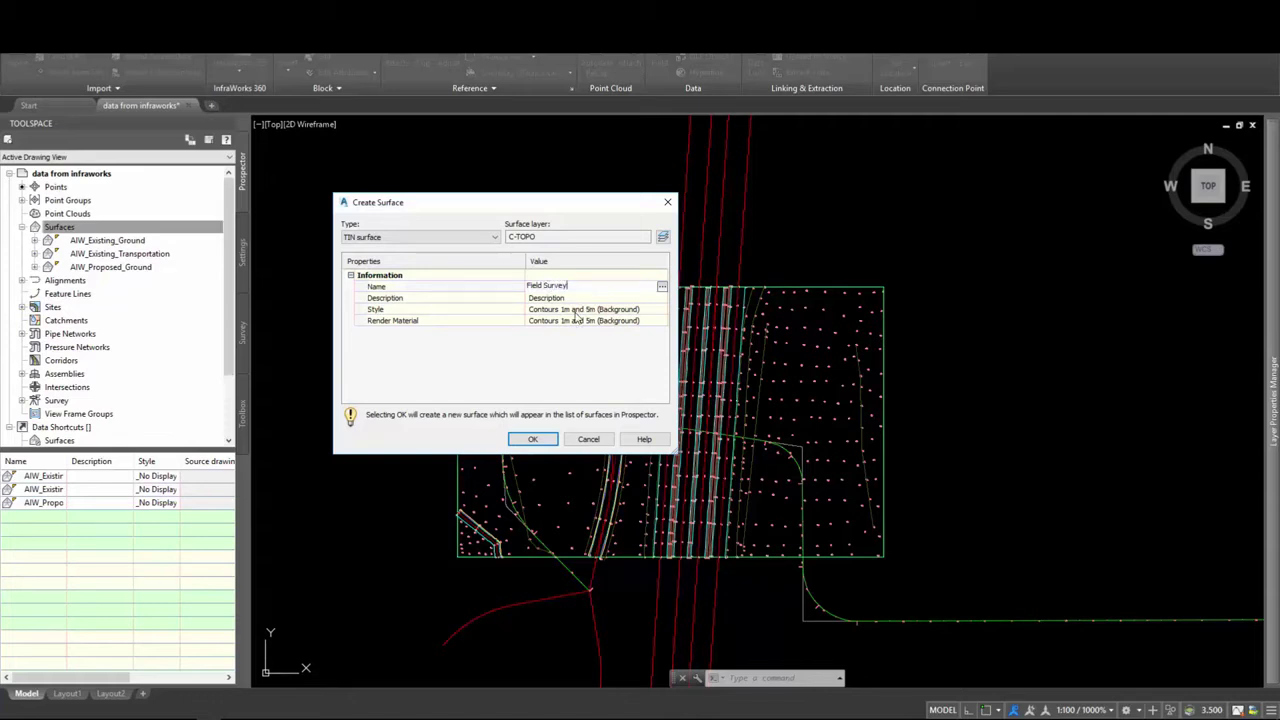
key("Return")
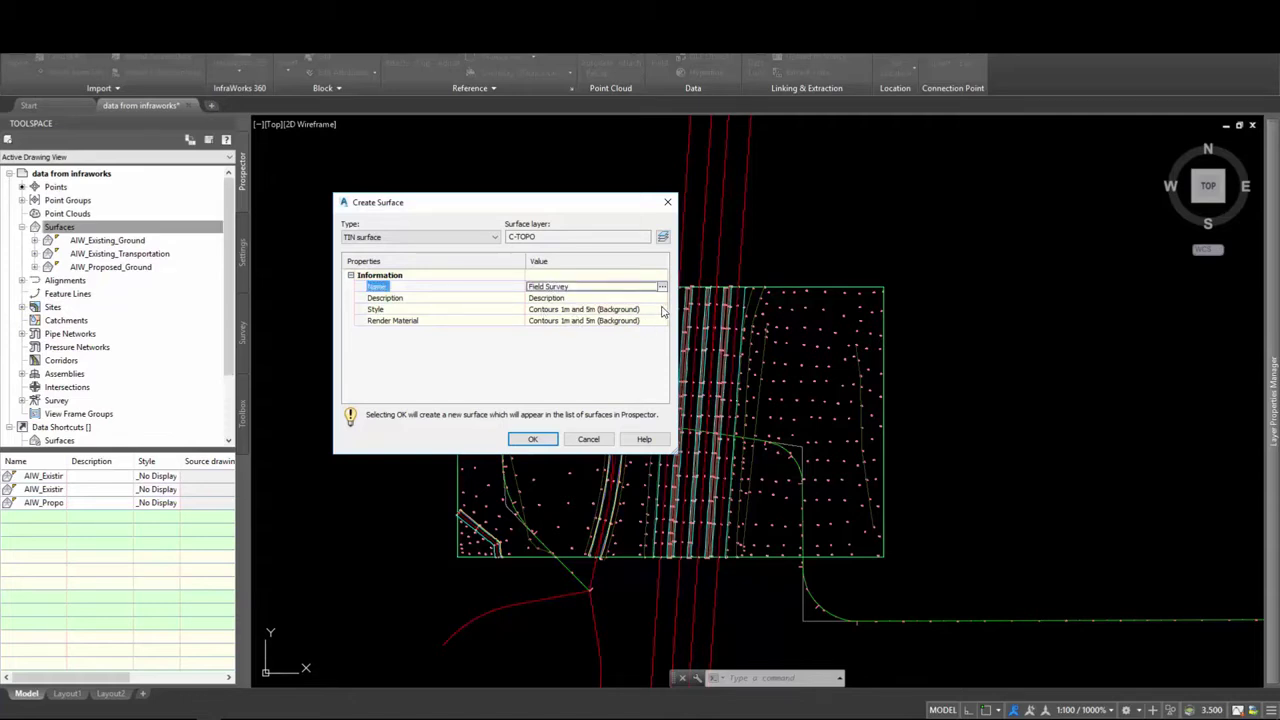
Choose the Contours 1m and 5m (Background) style for the Field Survey surface and create it.
left_click(660, 310)
left_click(661, 310)
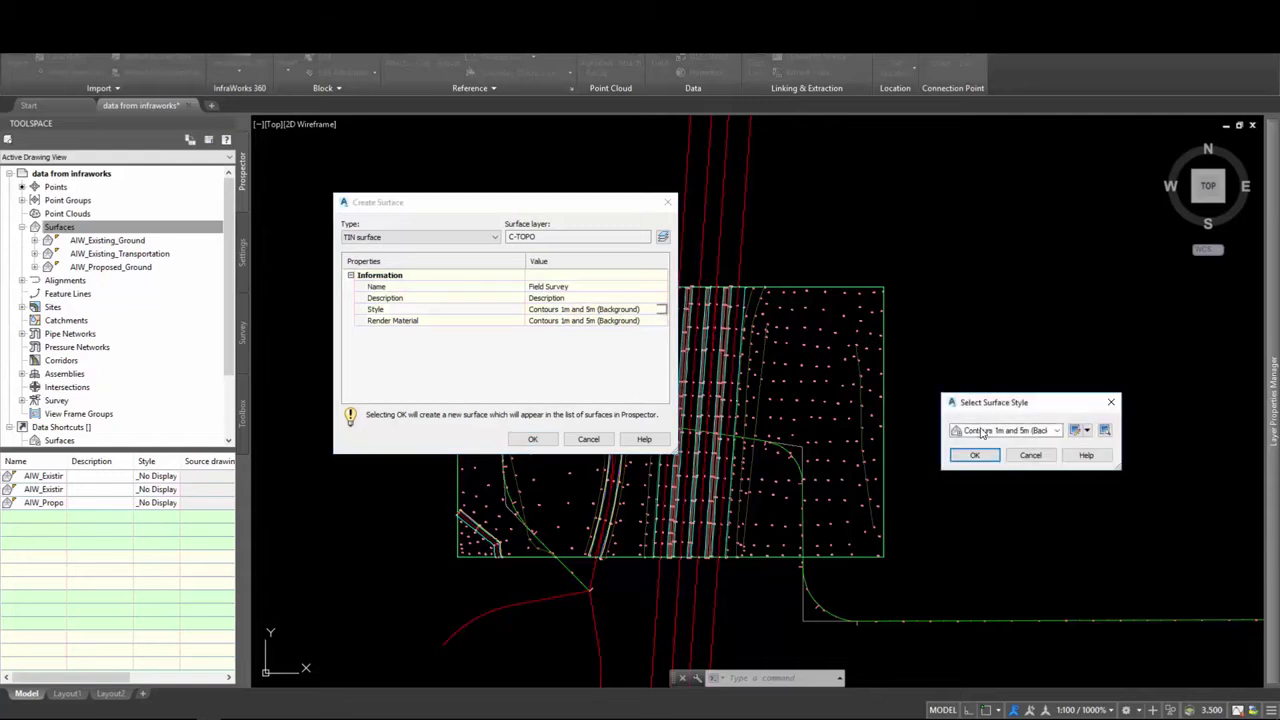
left_click(985, 432)
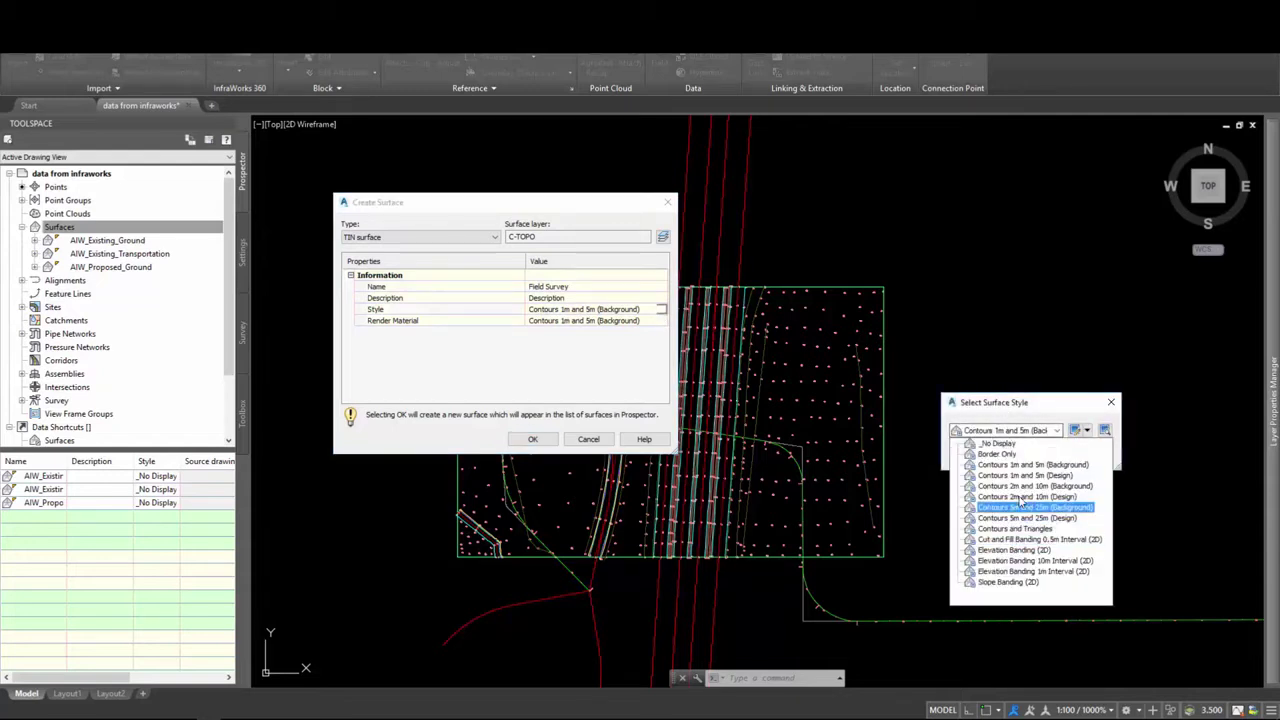
left_click(1025, 466)
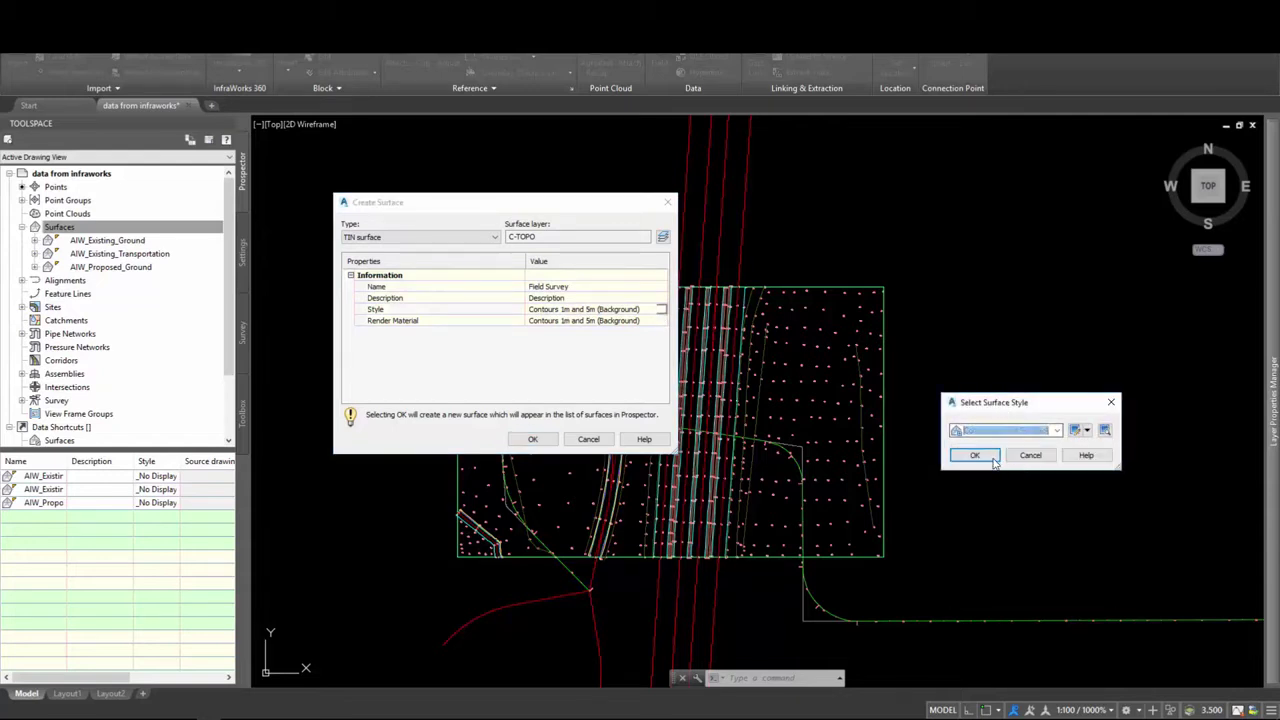
left_click(978, 457)
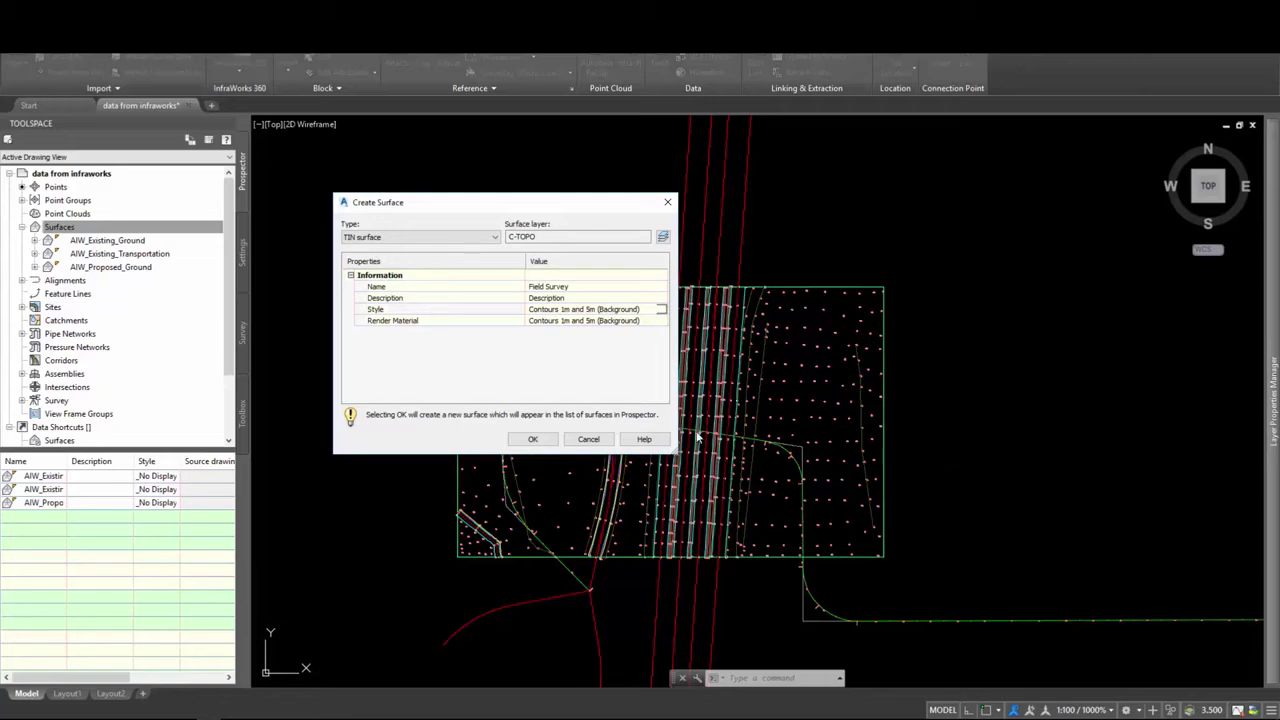
left_click(531, 441)
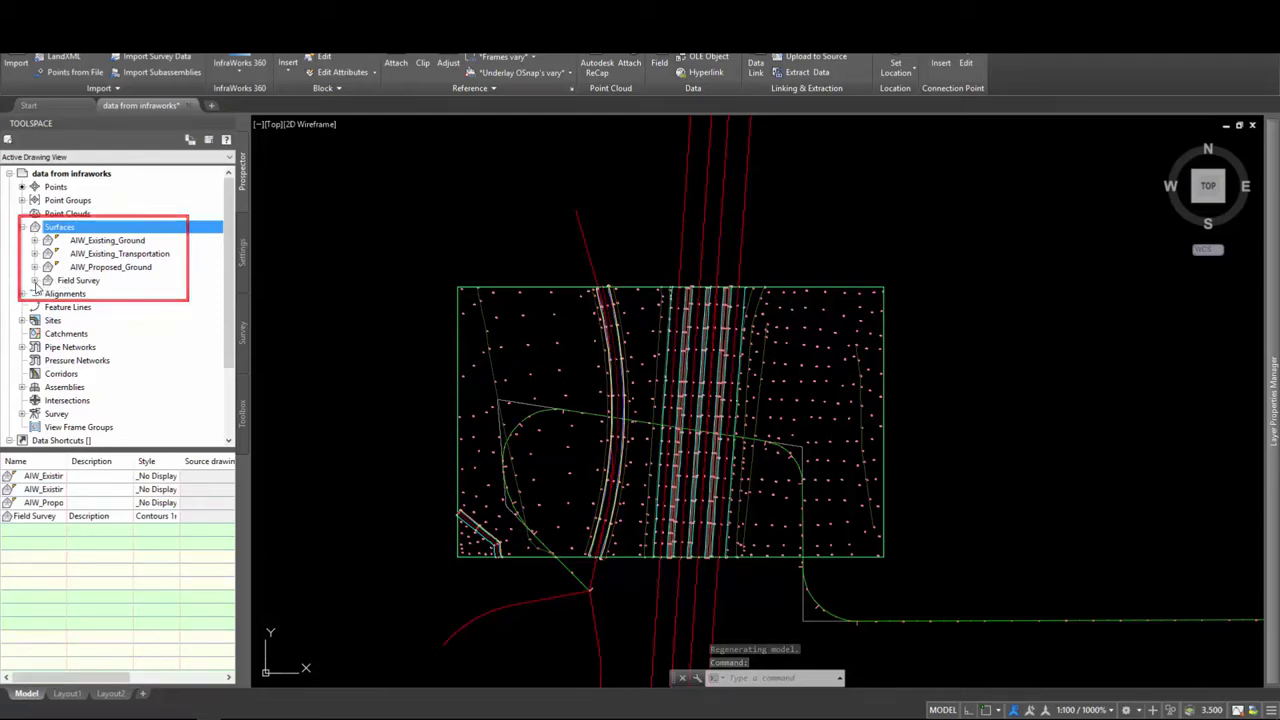
Add the _All Points point group to the Field Survey surface definition.
left_click(35, 281)
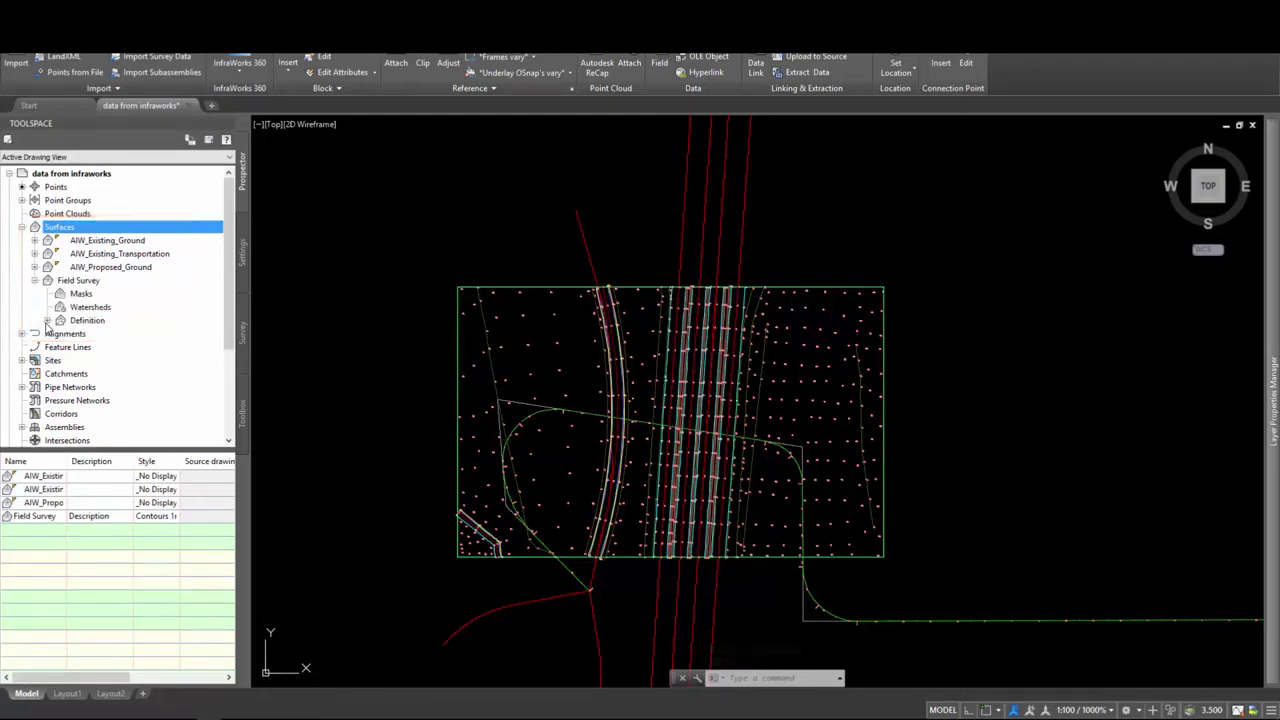
left_click(47, 321)
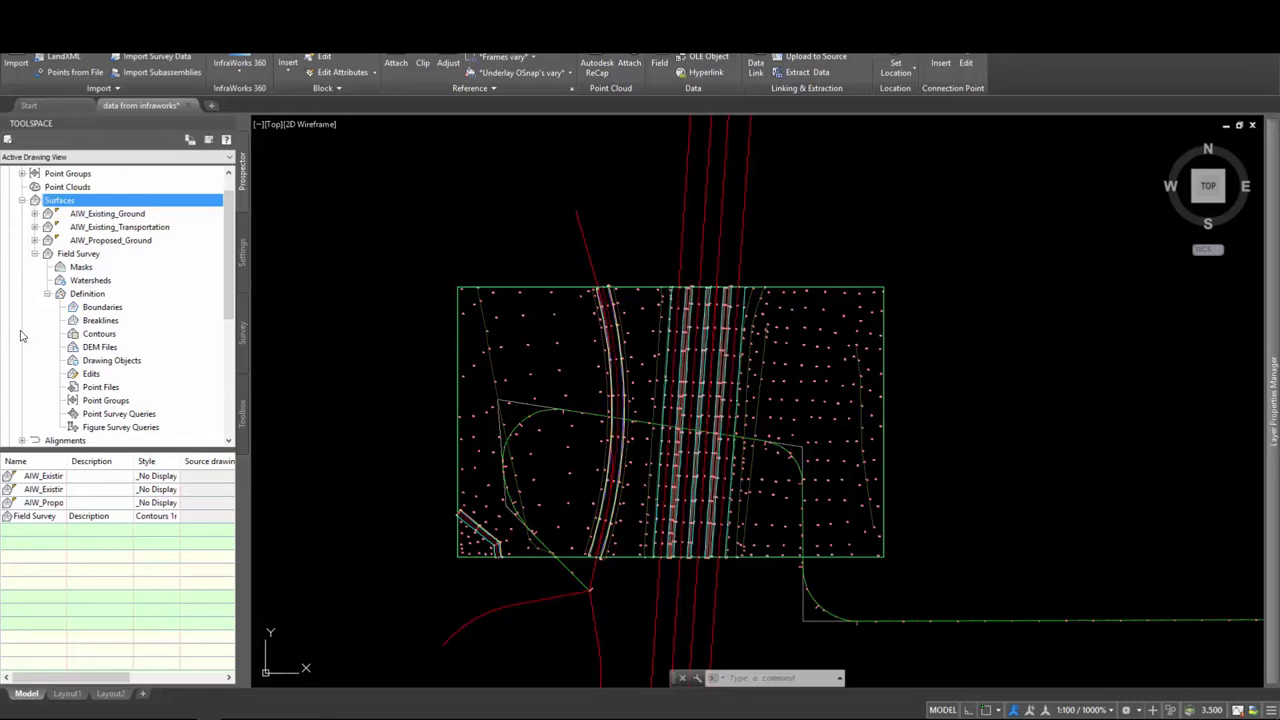
left_click(97, 400)
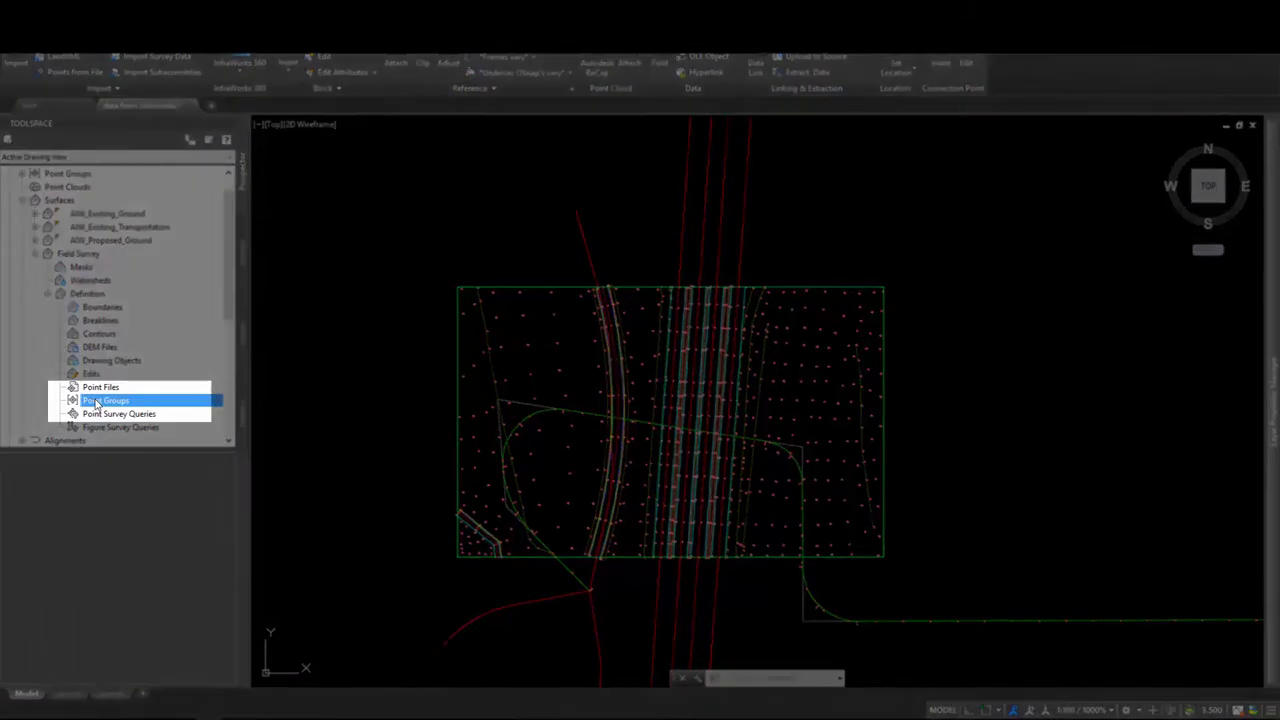
right_click(97, 400)
left_click(140, 407)
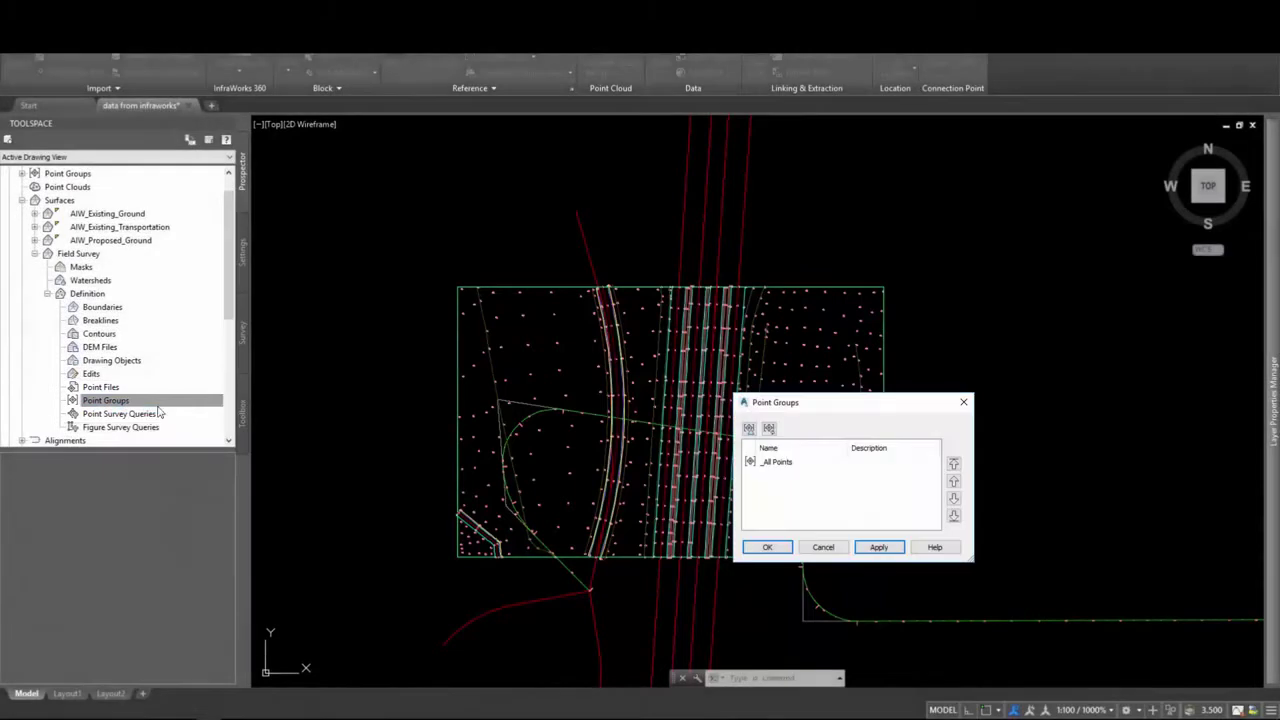
left_click_drag(806, 403, 552, 248)
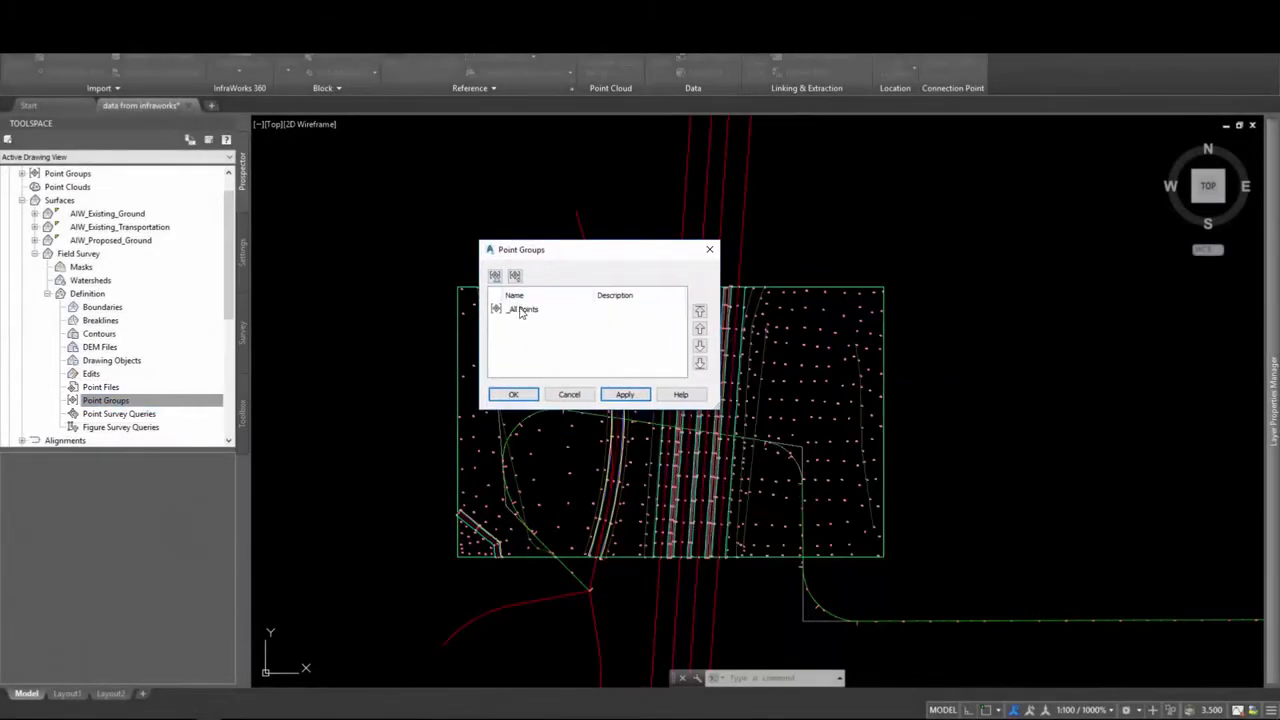
left_click(527, 310)
left_click(513, 395)
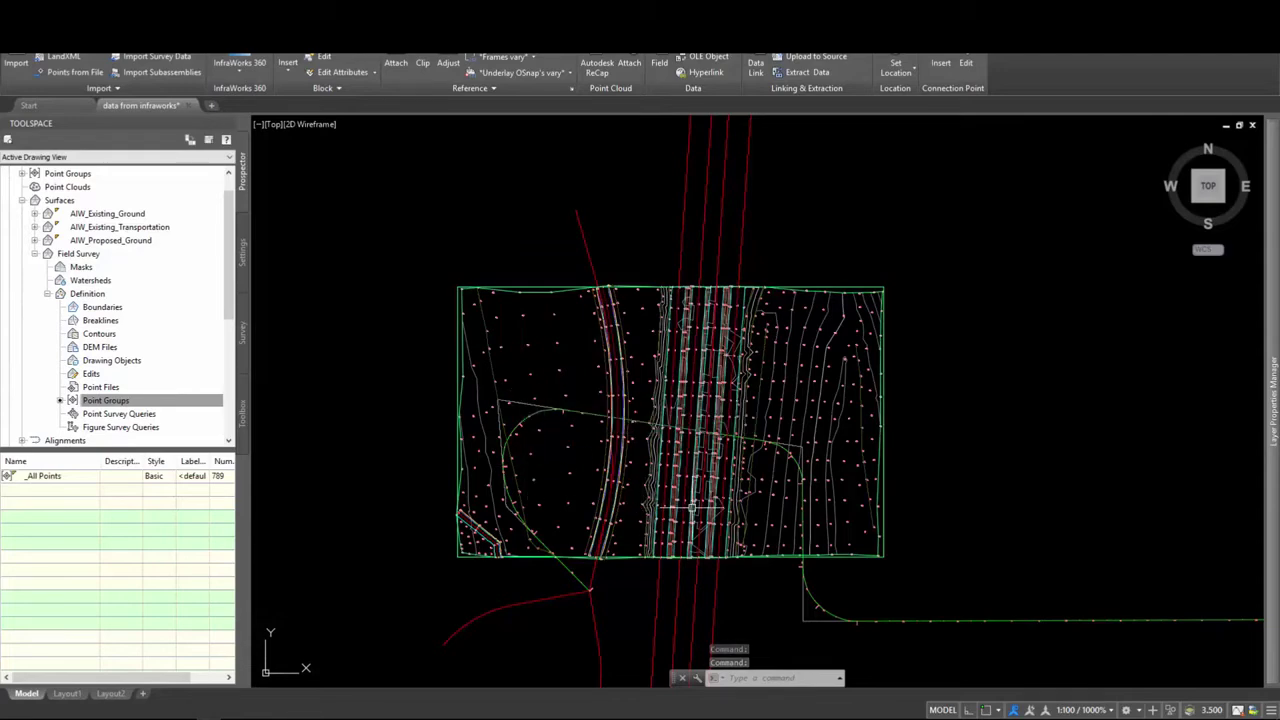
Add the green rectangle around the survey as an outer boundary named Extents, with non-destructive breakline on and a 1.000 m mid-ordinate distance.
scroll(691, 509, "up", 5)
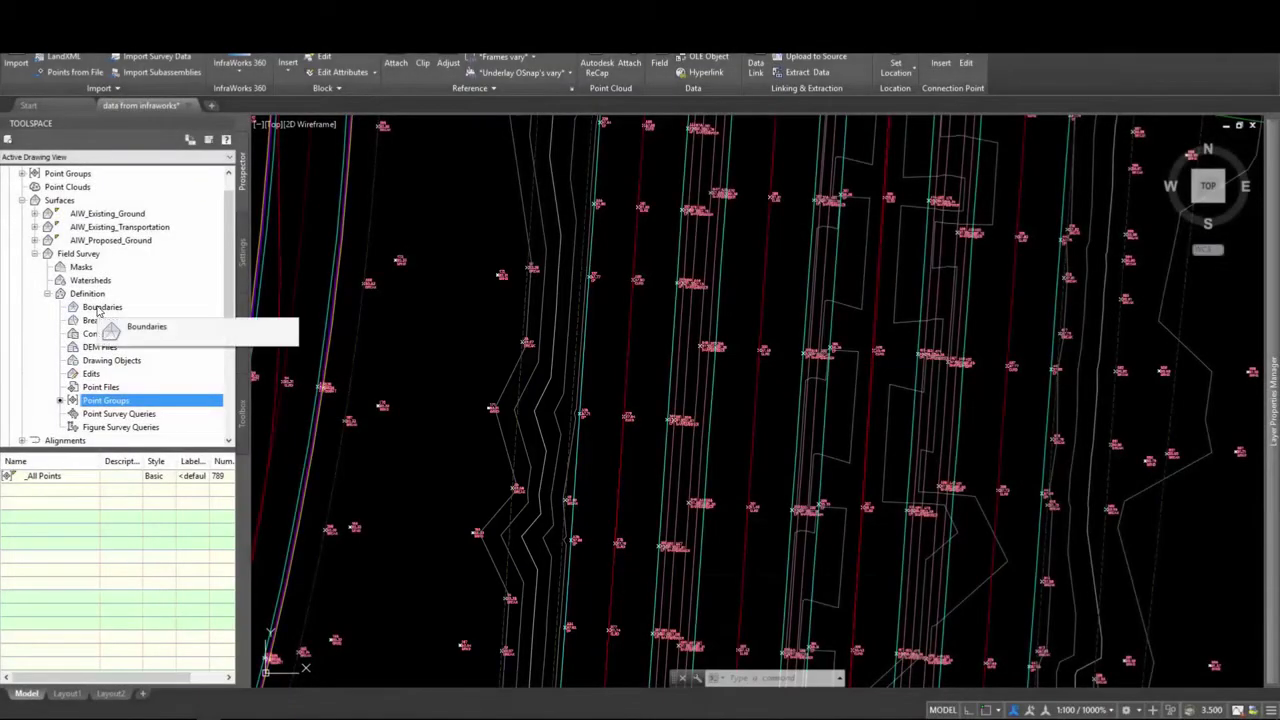
right_click(100, 309)
left_click(122, 316)
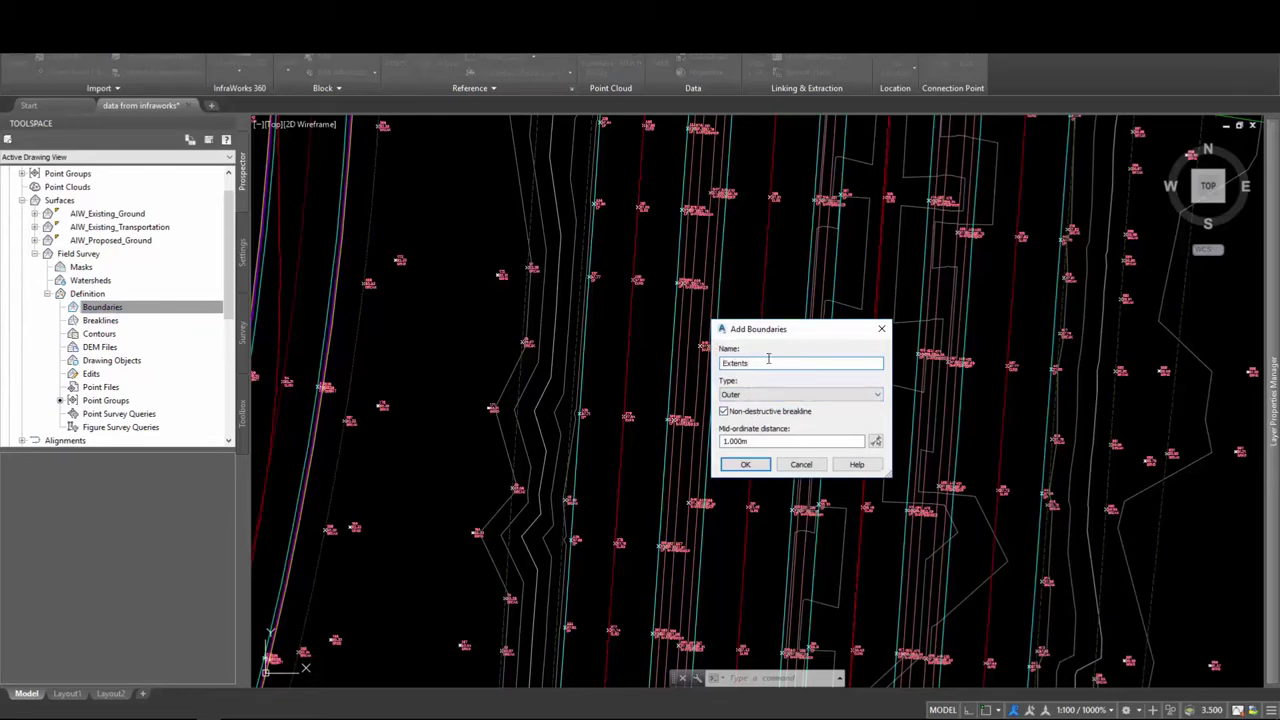
left_click(748, 465)
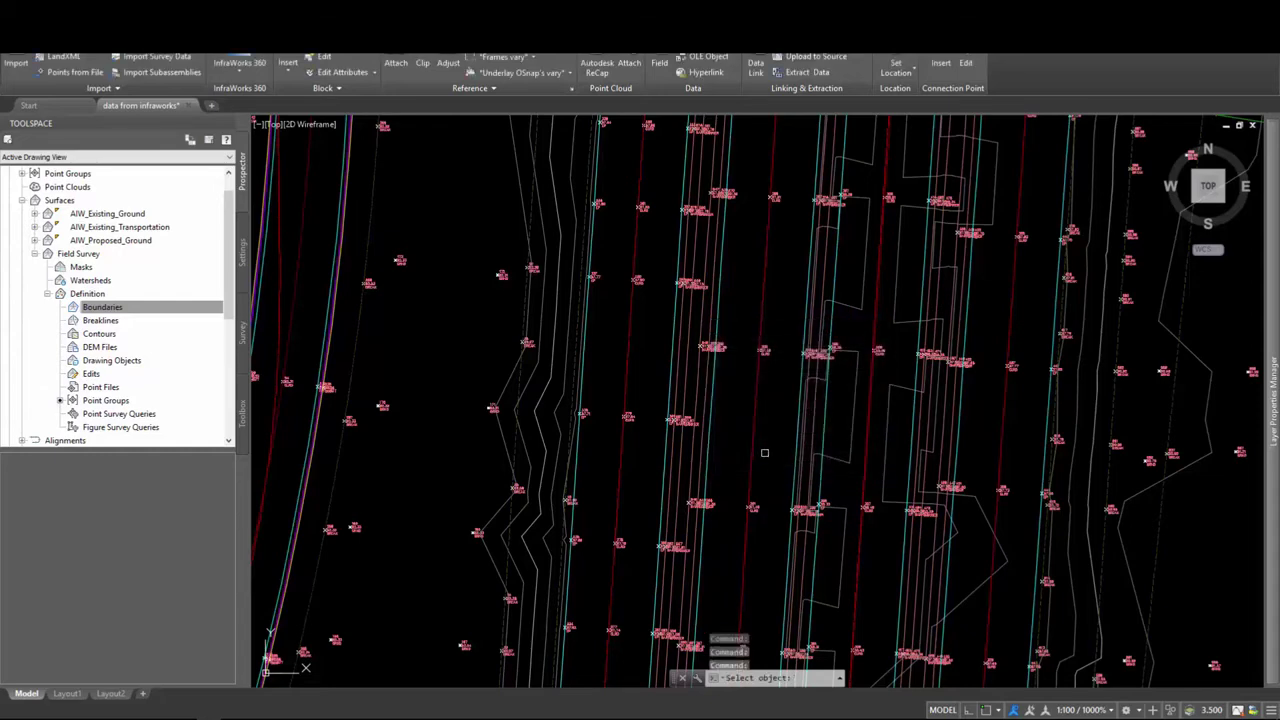
scroll(450, 445, "down", 3)
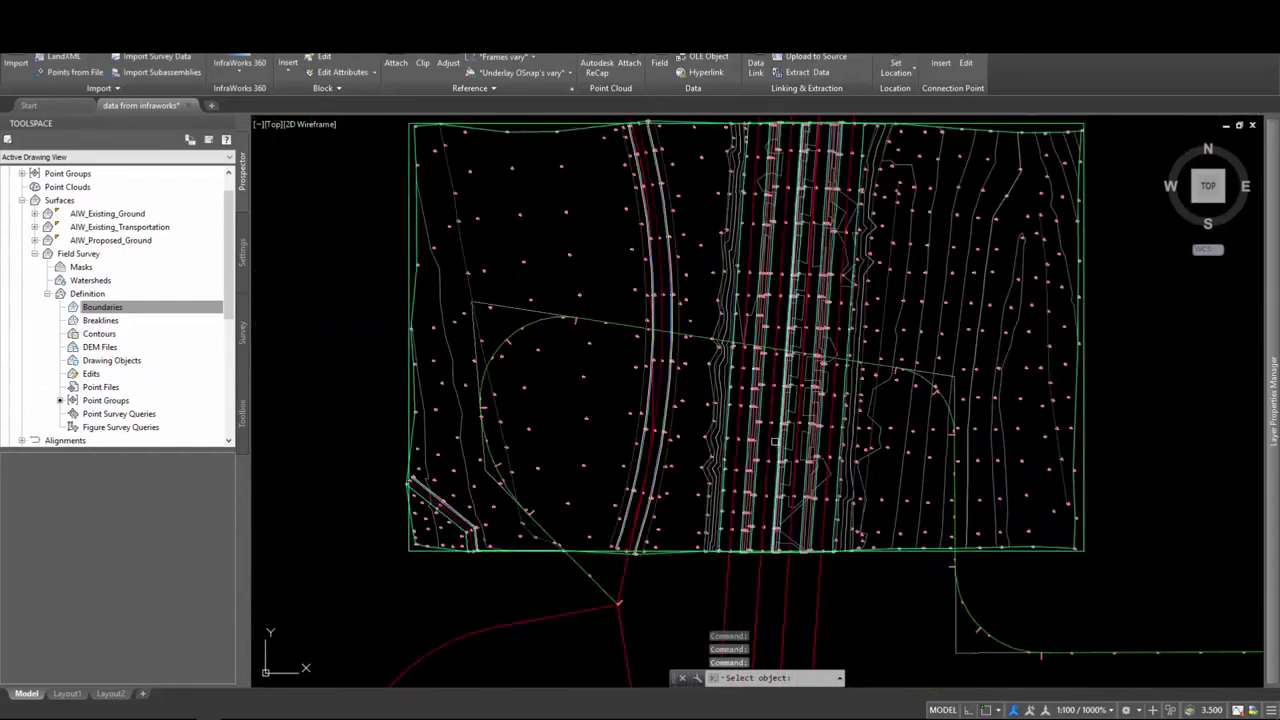
left_click(409, 231)
Add all linework within the survey rectangle to Field Survey as standard breaklines with a 1.000 m mid-ordinate distance, and dismiss the event viewer.
right_click(122, 320)
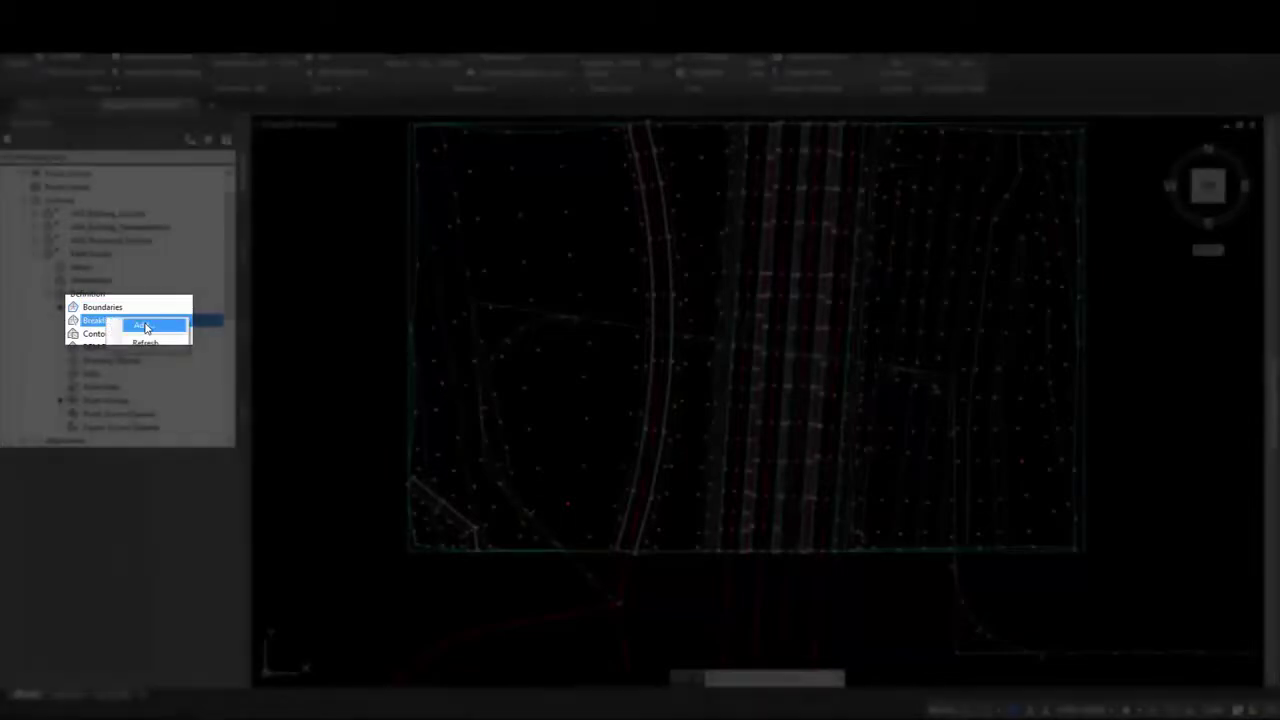
left_click(145, 326)
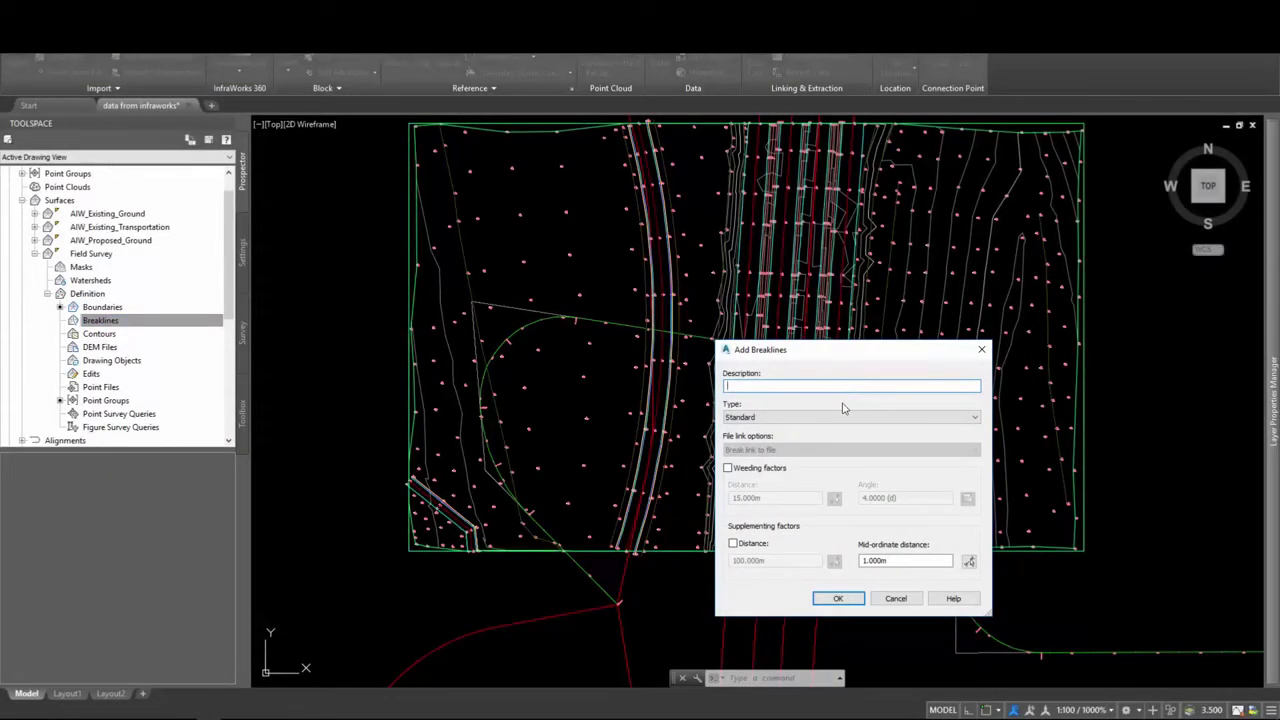
left_click(839, 599)
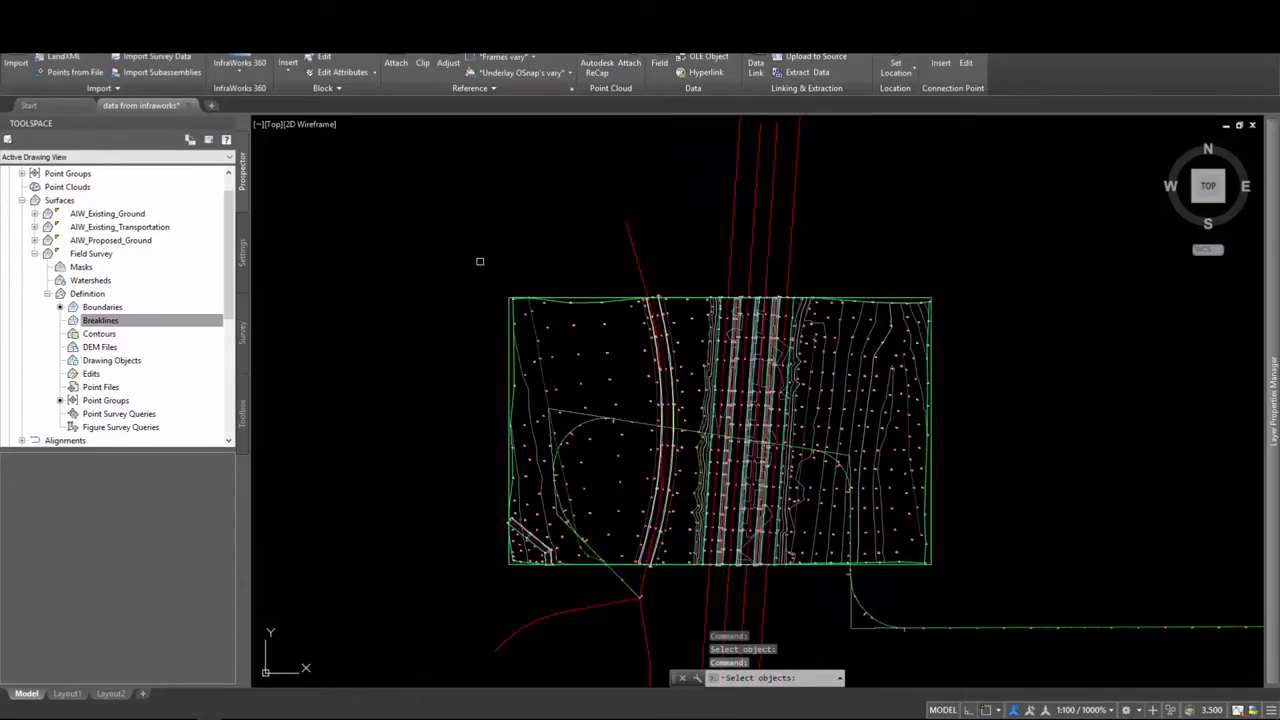
left_click(478, 261)
left_click(973, 581)
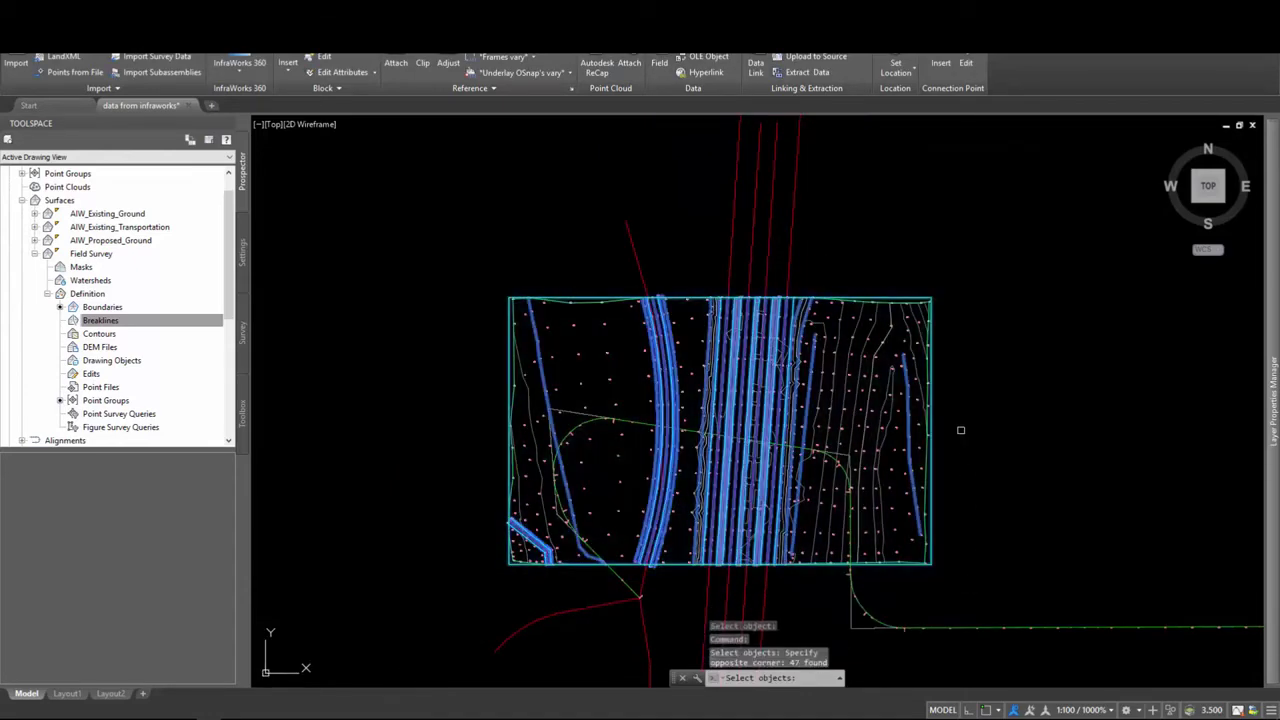
scroll(950, 467, "up", 2)
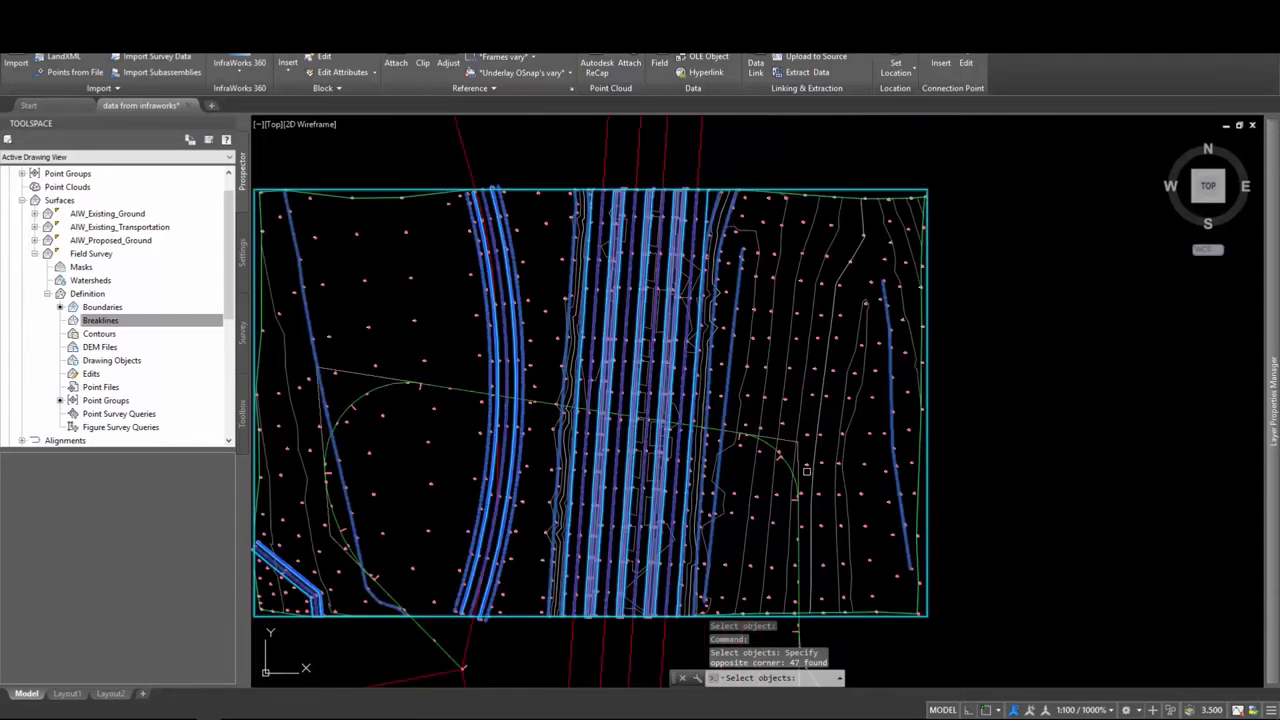
scroll(911, 392, "down", 2)
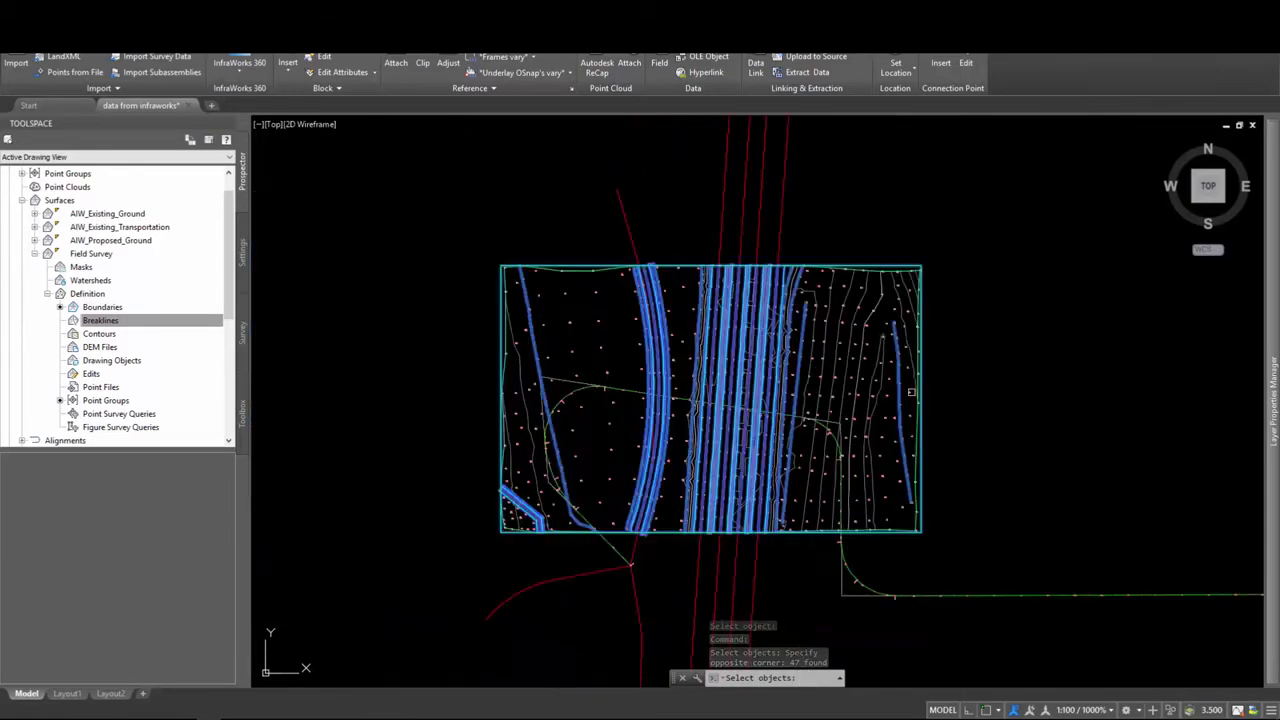
key("Return")
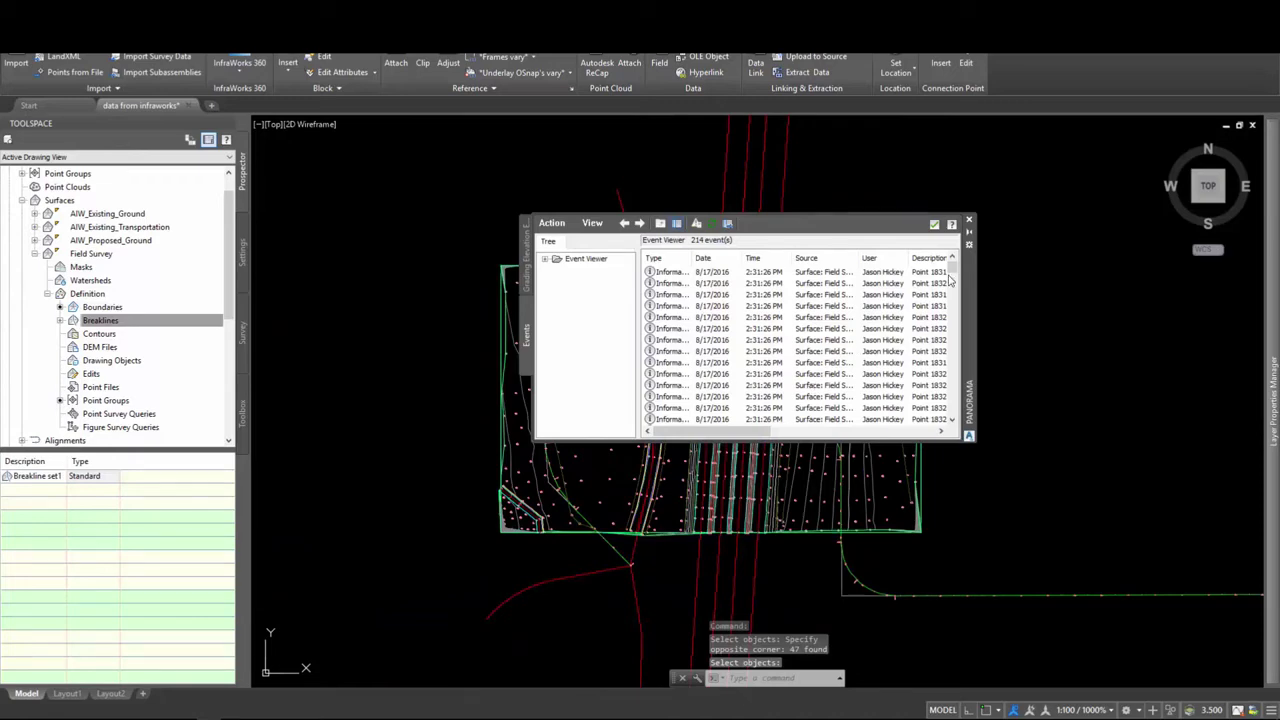
left_click(948, 227)
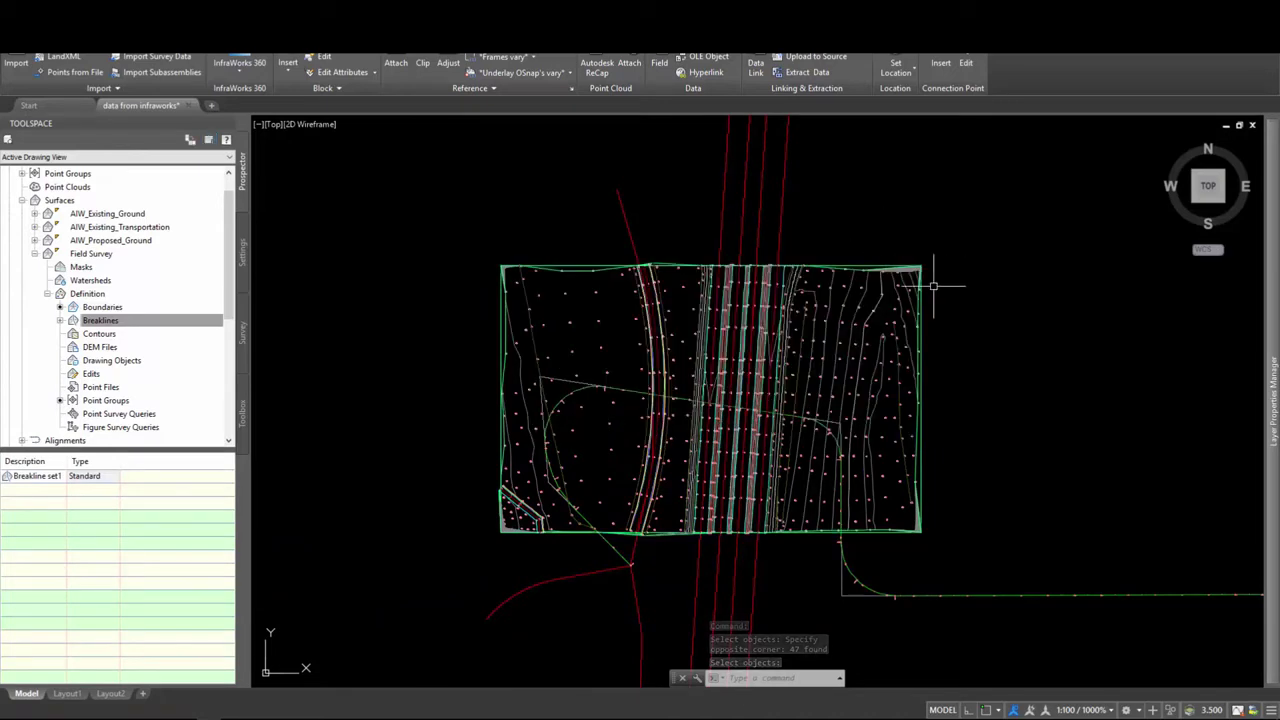
Delete the erroneous breakline 47, the five-vertex last entry of Breakline set1, from the Field Survey surface definition.
scroll(878, 200, "up", 5)
scroll(878, 200, "up", 3)
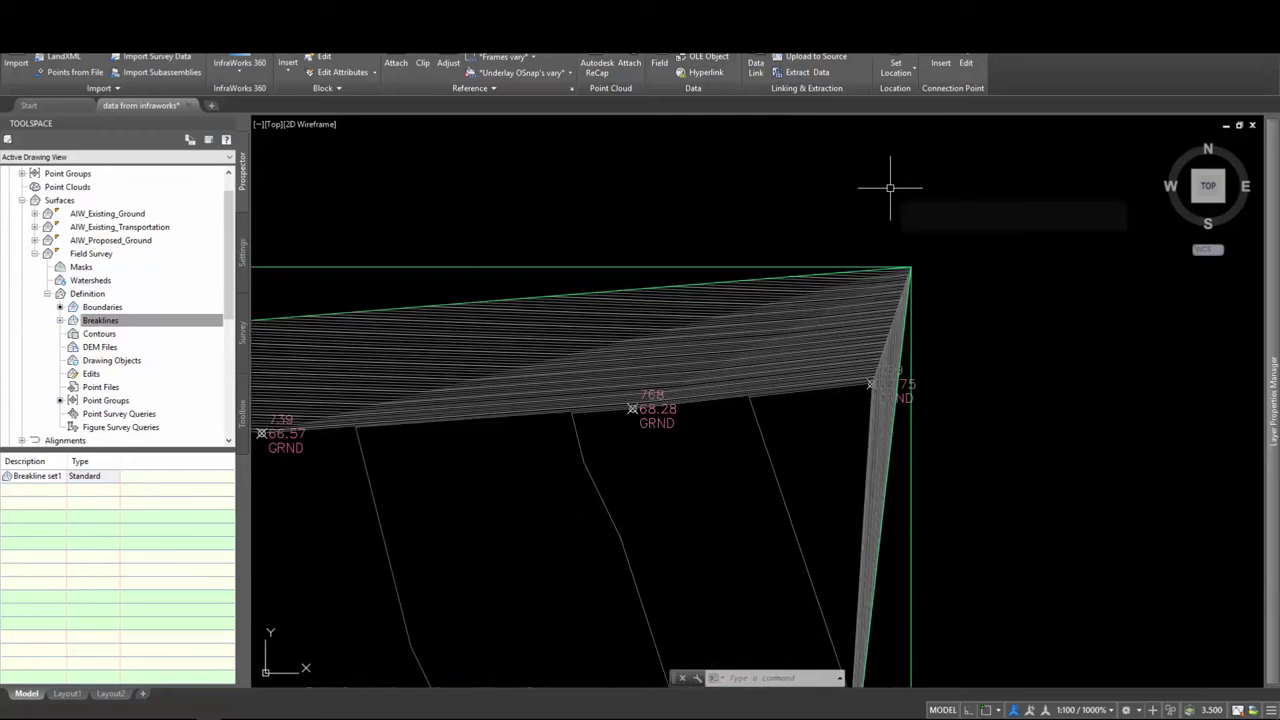
left_click(35, 479)
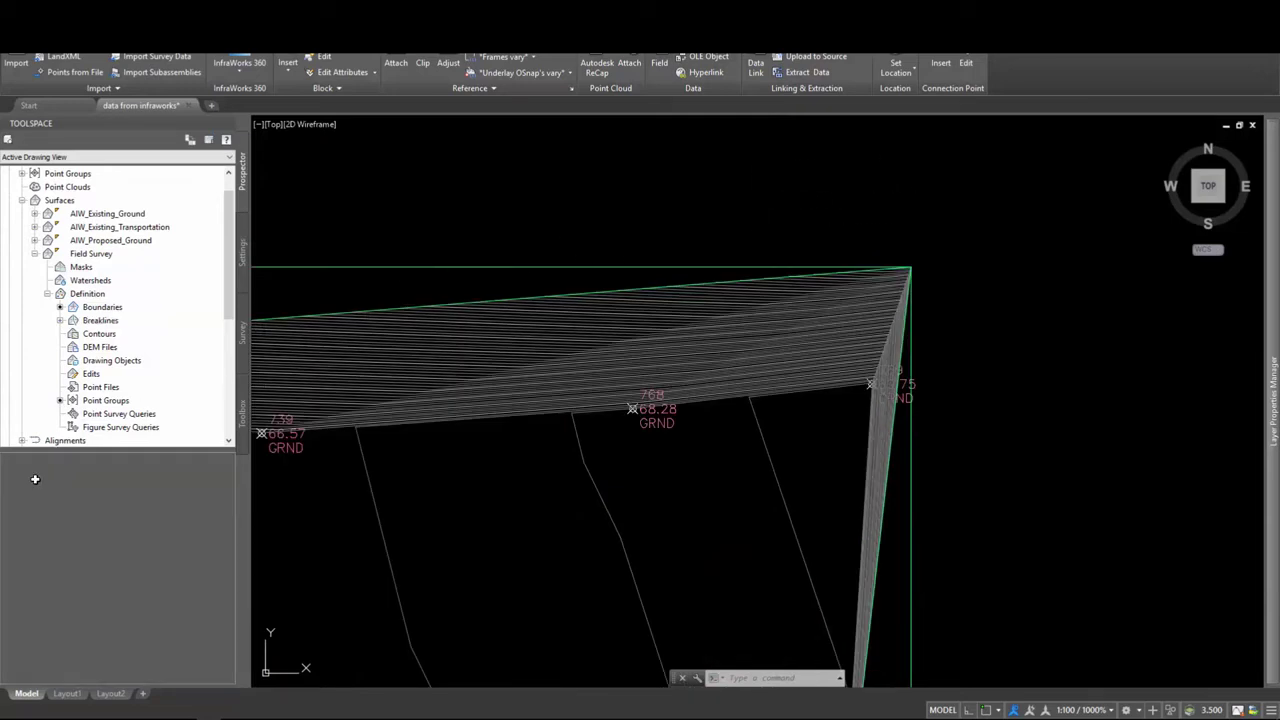
left_click(99, 321)
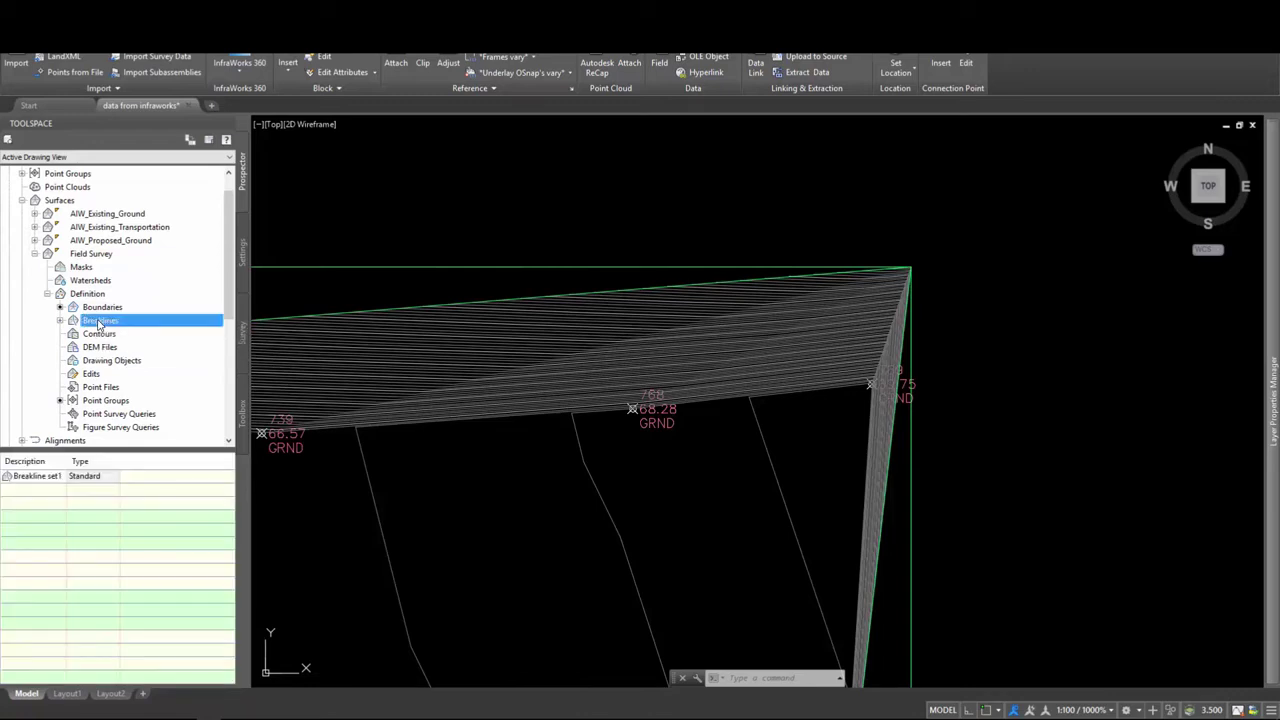
left_click(60, 321)
left_click(104, 334)
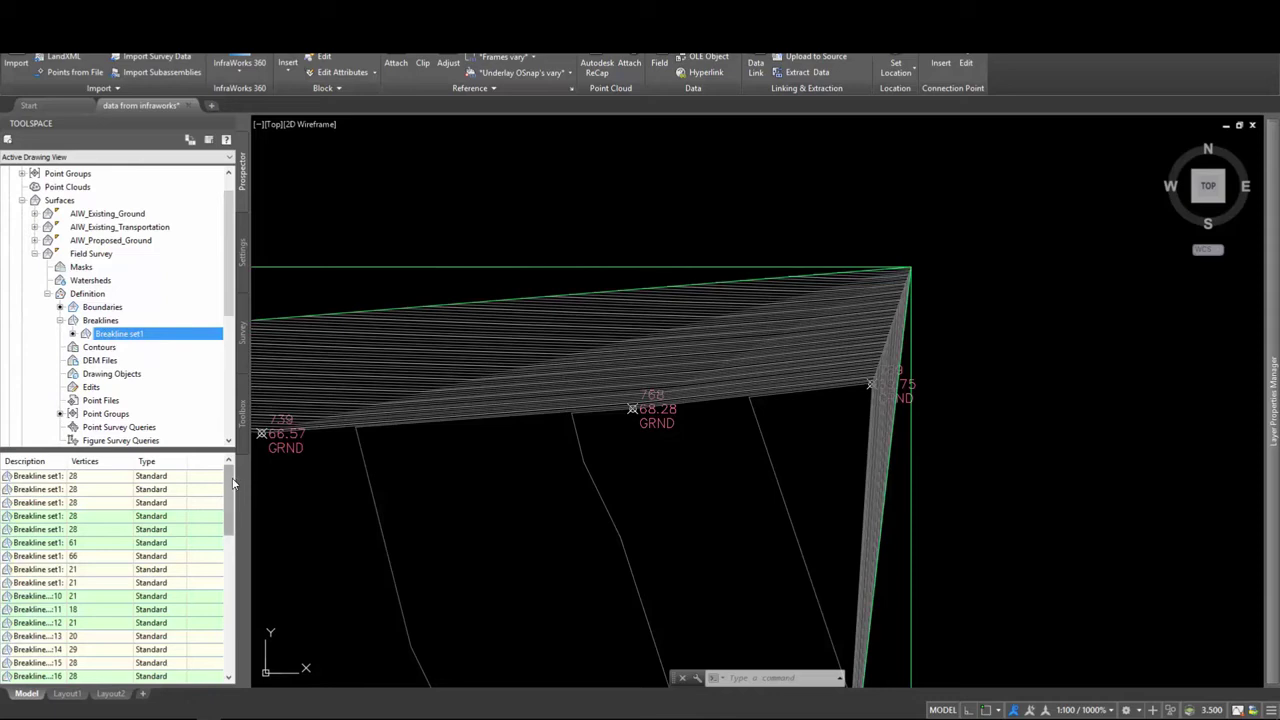
left_click_drag(231, 483, 215, 645)
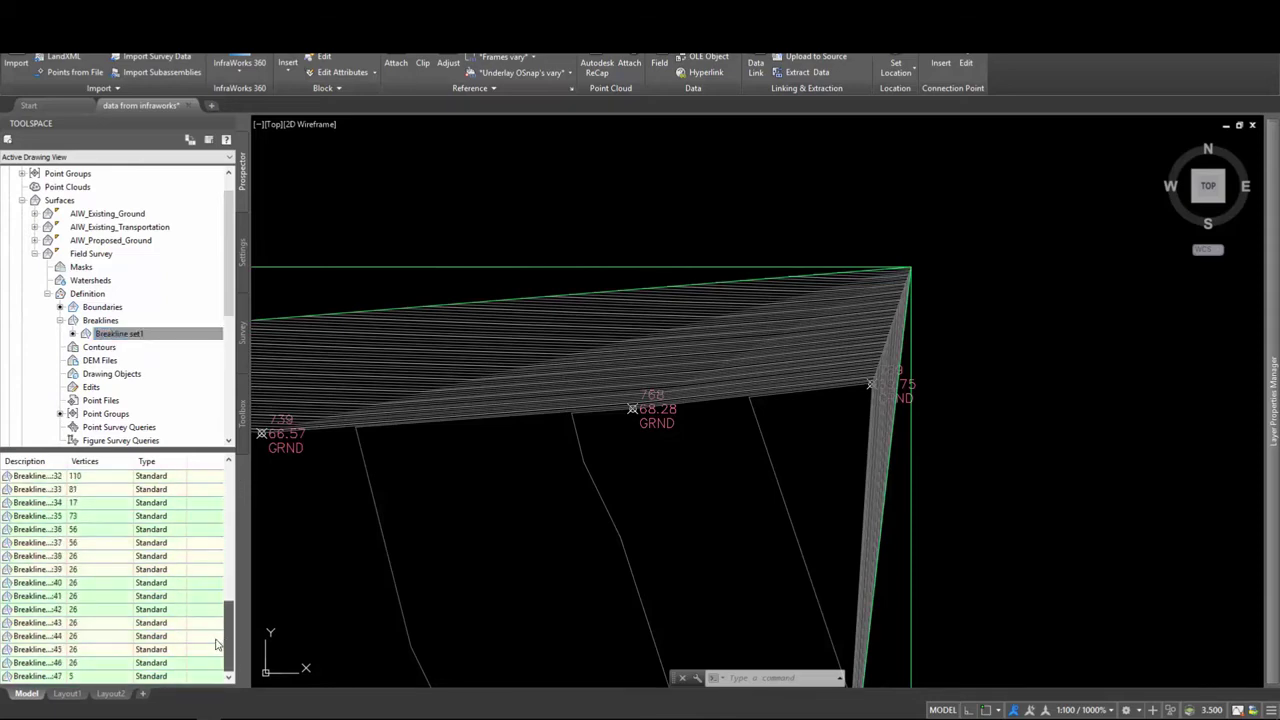
right_click(24, 678)
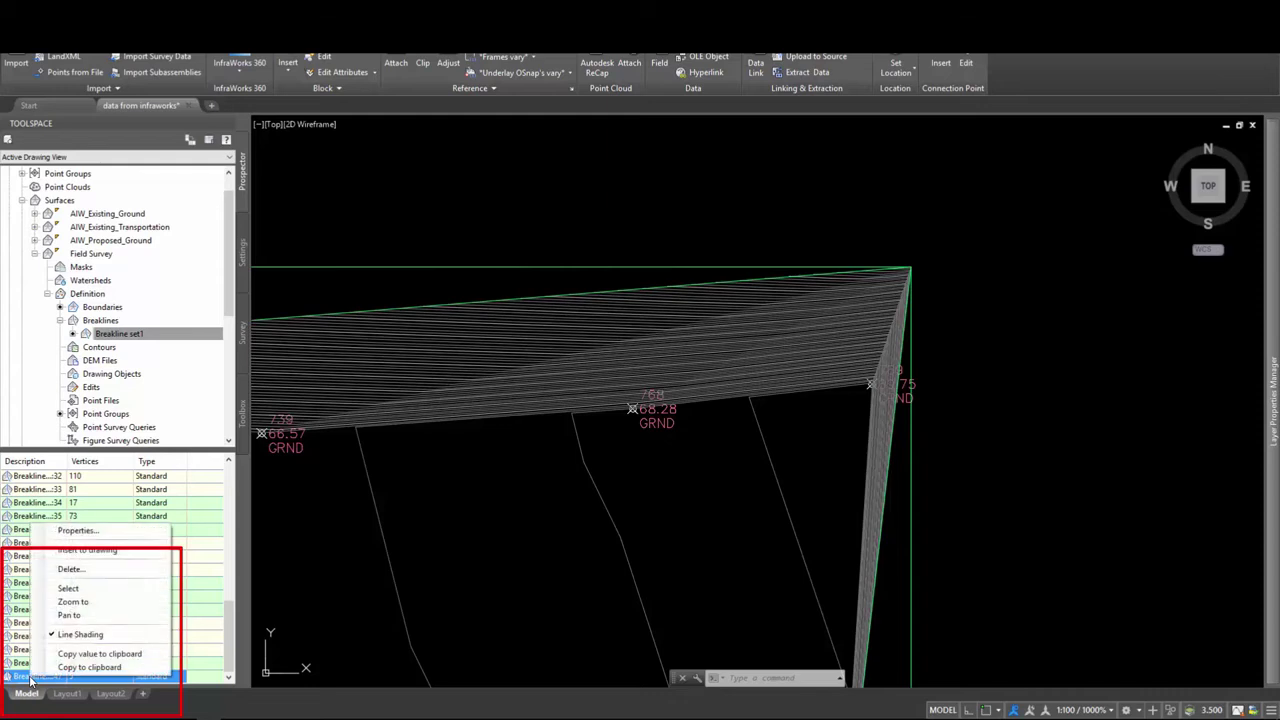
left_click(63, 569)
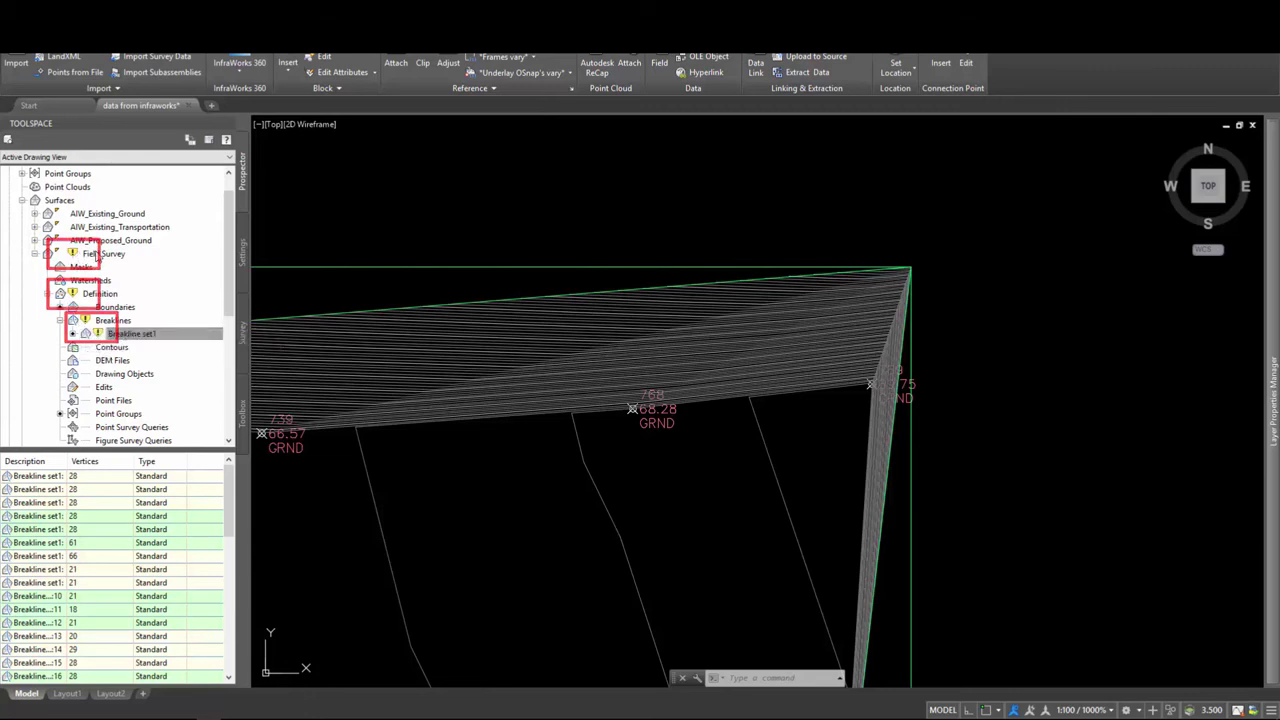
Rebuild the Field Survey surface and dismiss the event viewer.
right_click(93, 256)
left_click(134, 292)
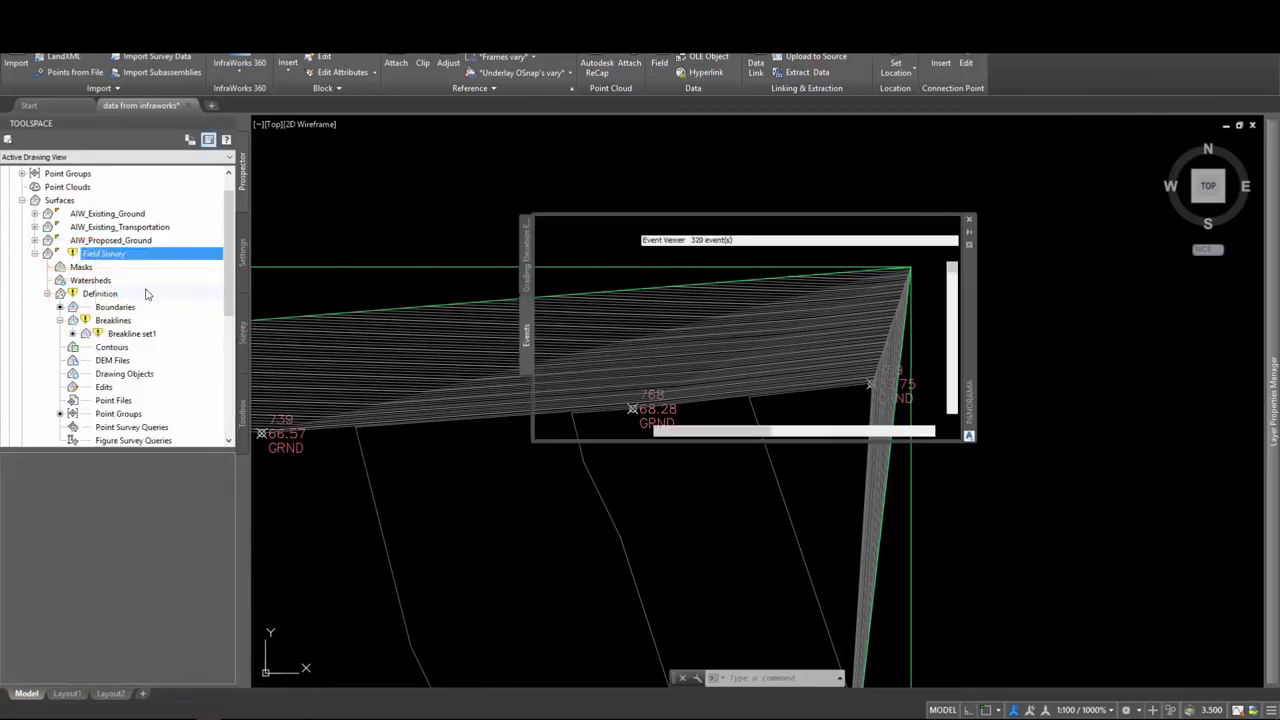
left_click(969, 222)
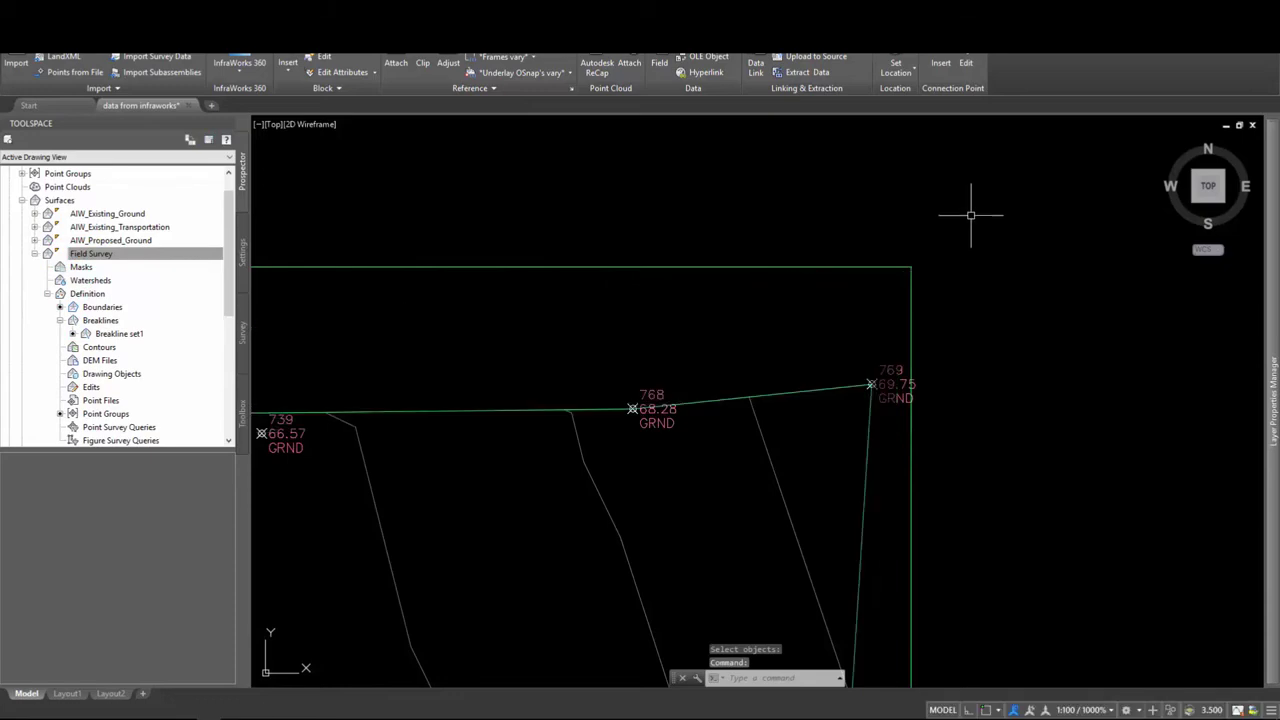
Open the Field Survey surface in the Object Viewer and examine its shape and contours in 3D.
scroll(991, 229, "down", 5)
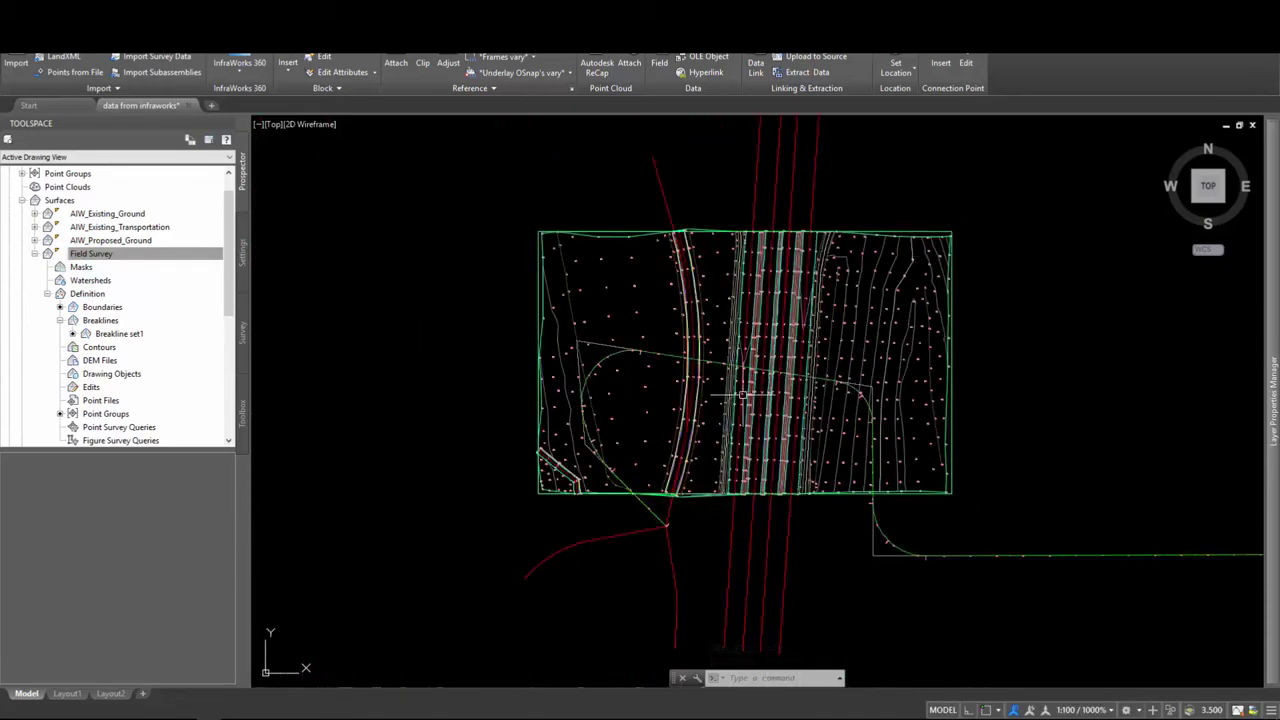
scroll(721, 488, "up", 5)
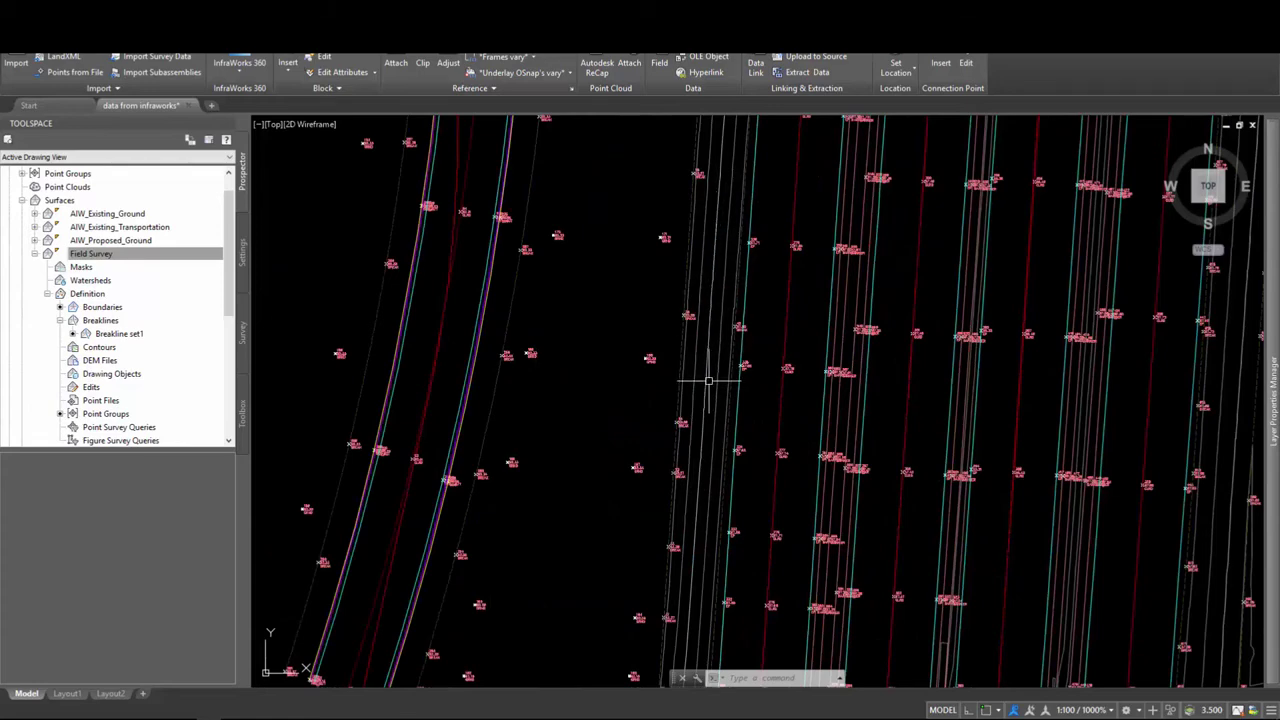
scroll(708, 381, "down", 6)
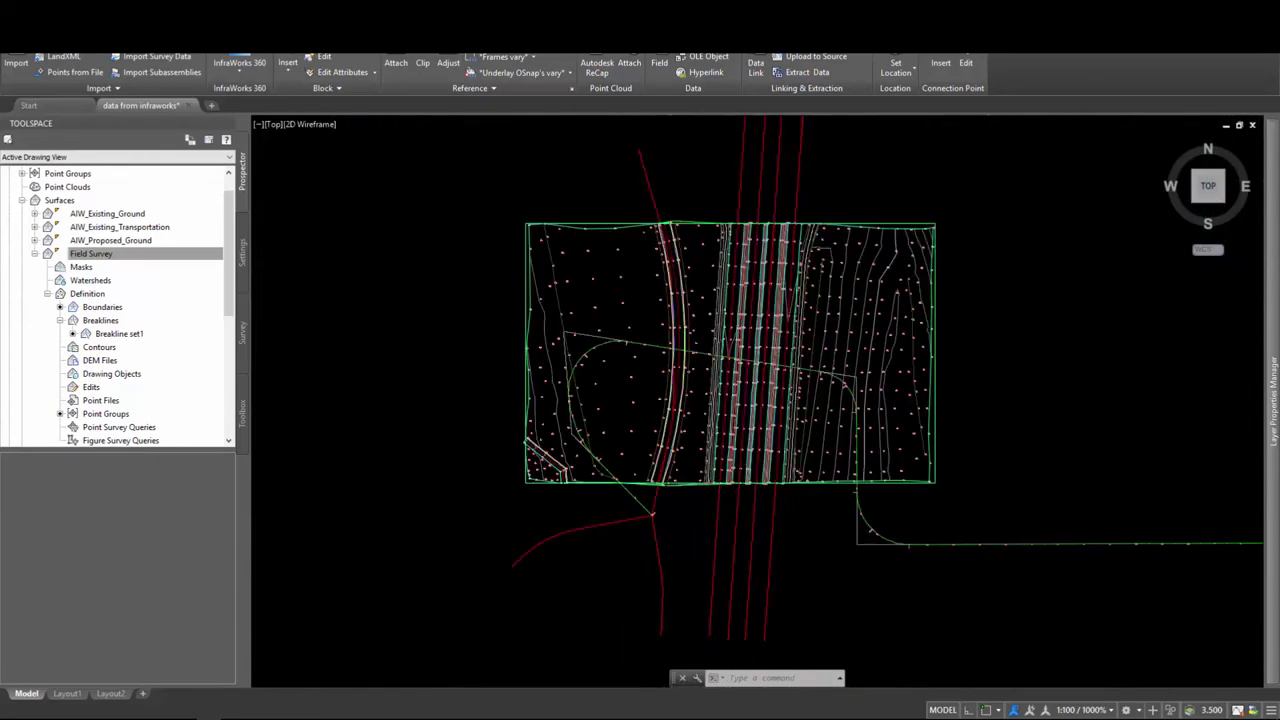
scroll(730, 294, "up", 2)
scroll(720, 297, "up", 4)
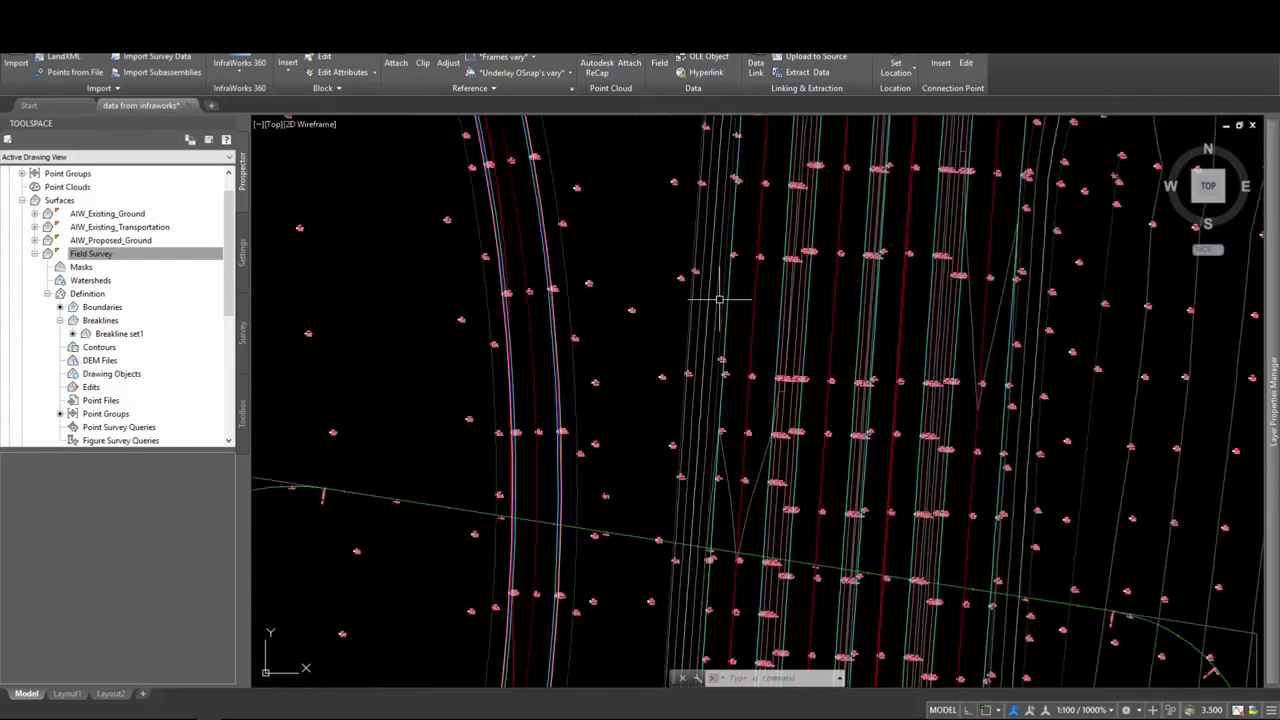
left_click(714, 302)
right_click(714, 304)
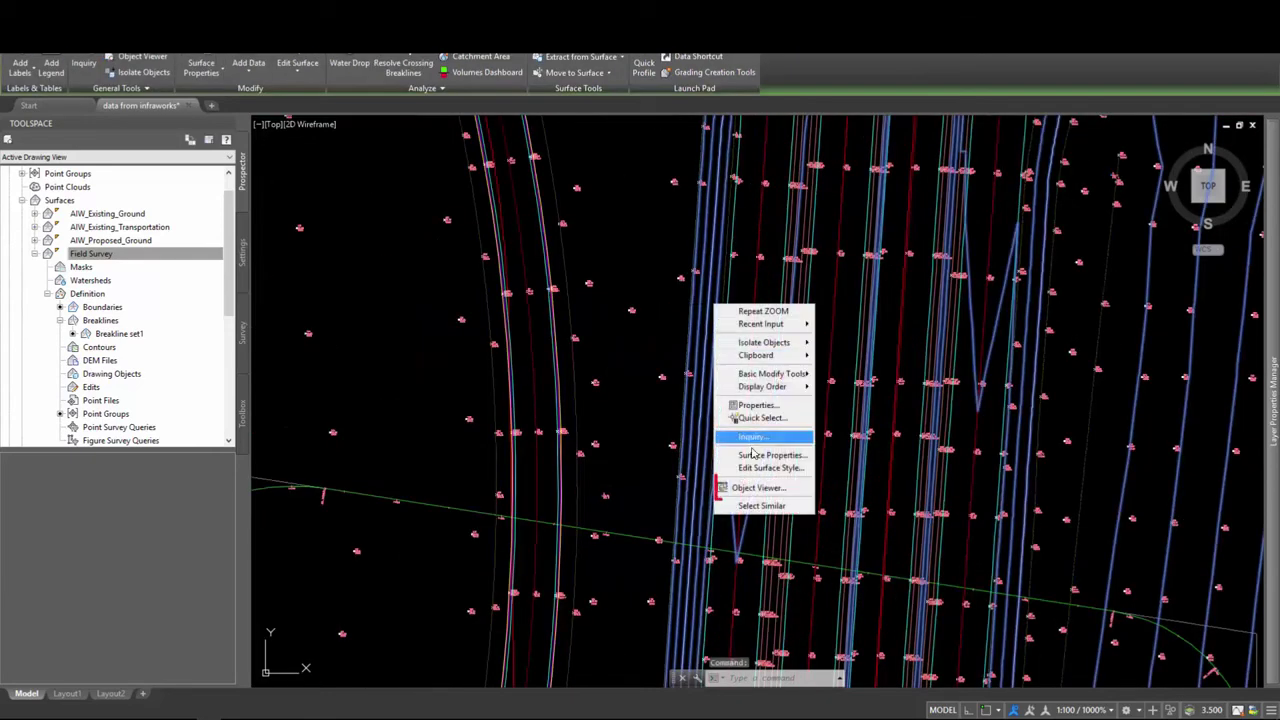
left_click(765, 487)
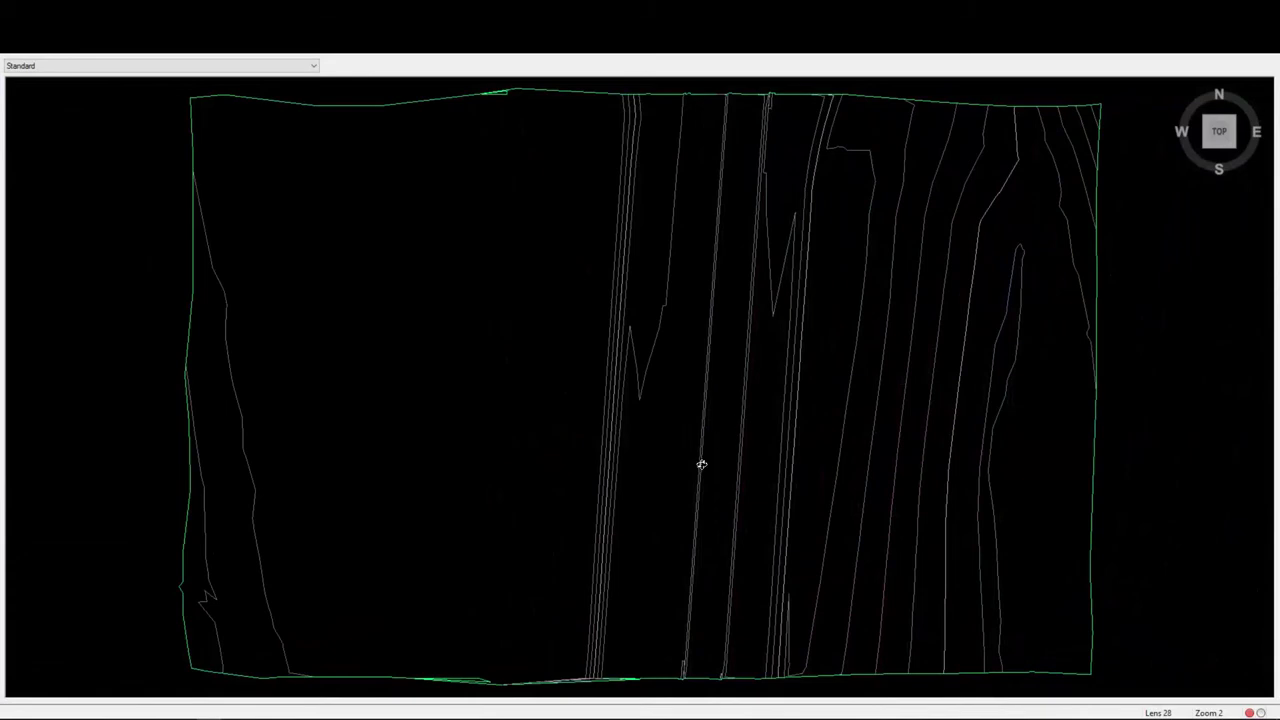
left_click_drag(612, 648, 1078, 459)
scroll(686, 450, "up", 5)
right_click(330, 459)
left_click(357, 491)
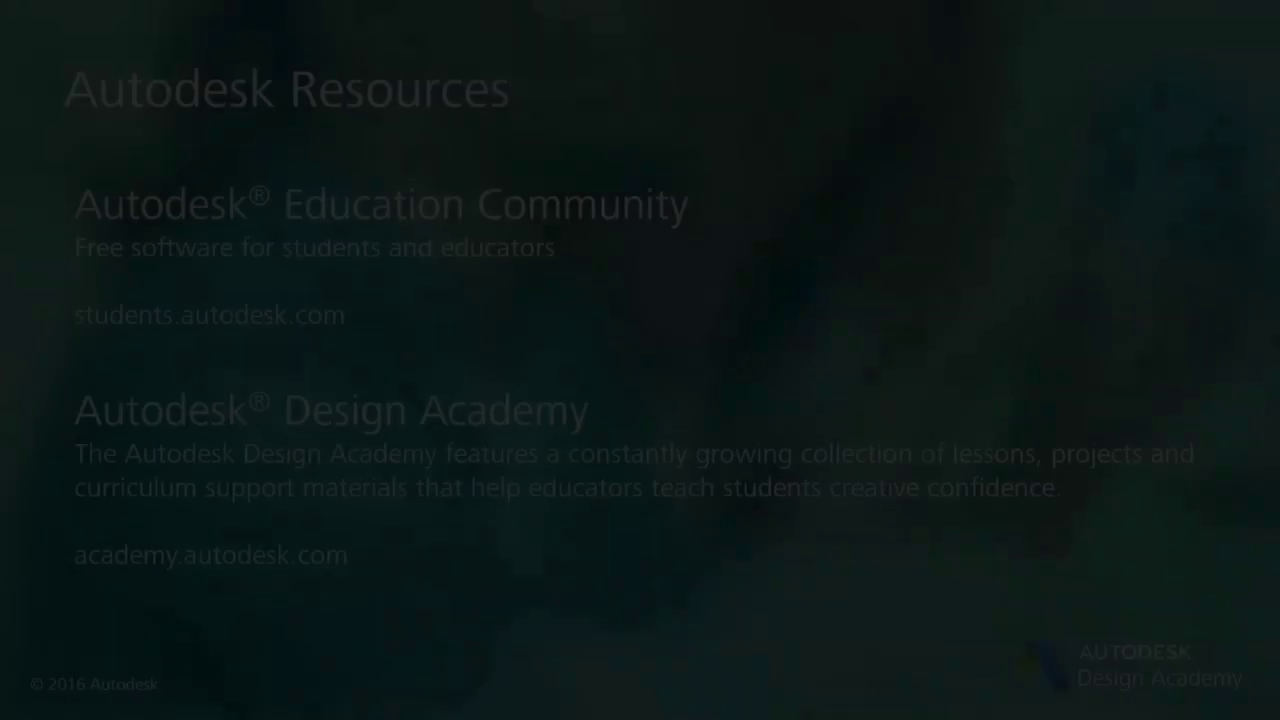